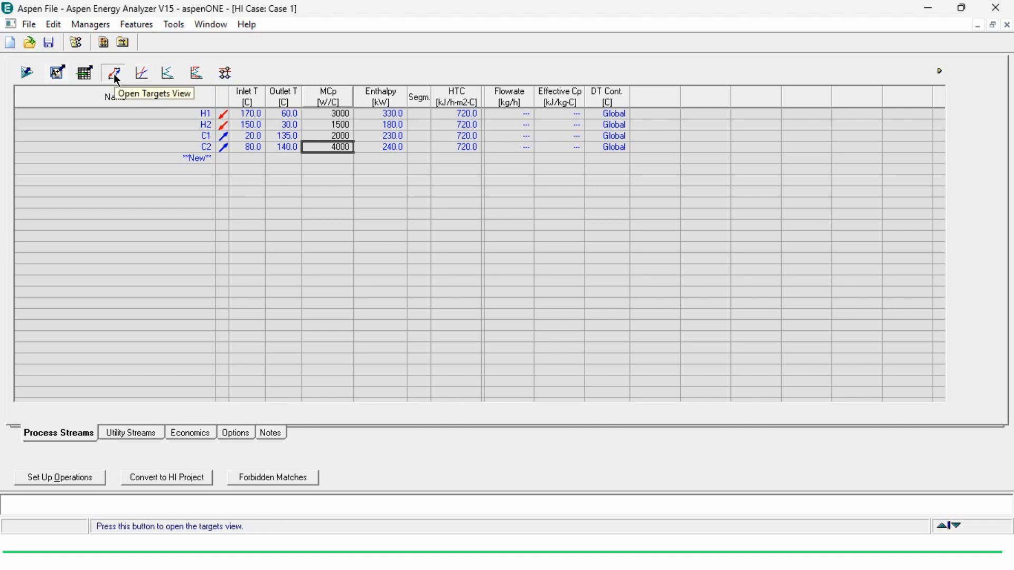
# Step: Open the case's targets view, examine the energy targets, DTmin and pinch temperatures, and close the view
pyautogui.click(113, 73)
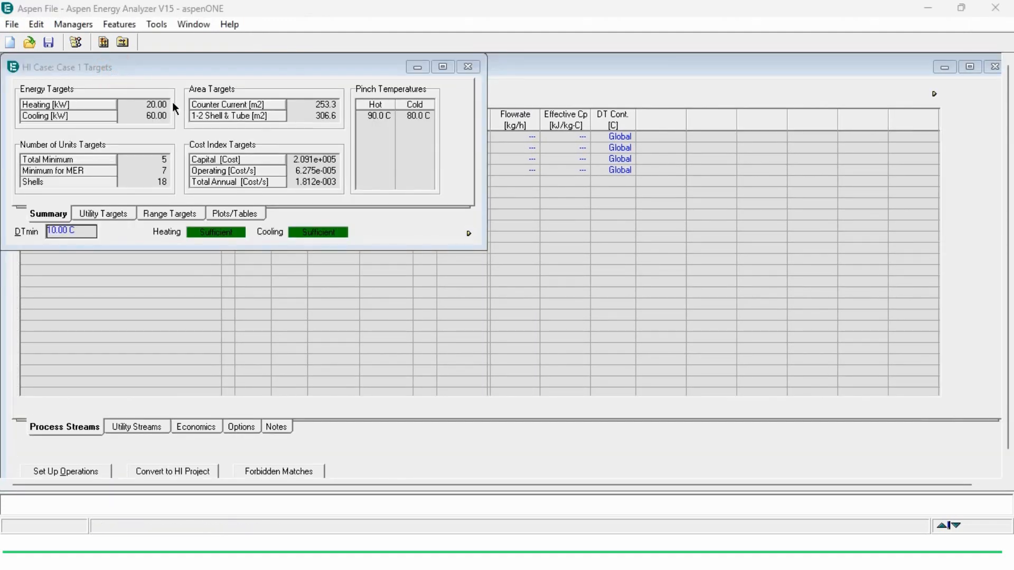
pyautogui.moveTo(166, 109)
pyautogui.moveTo(68, 240)
pyautogui.moveTo(422, 124)
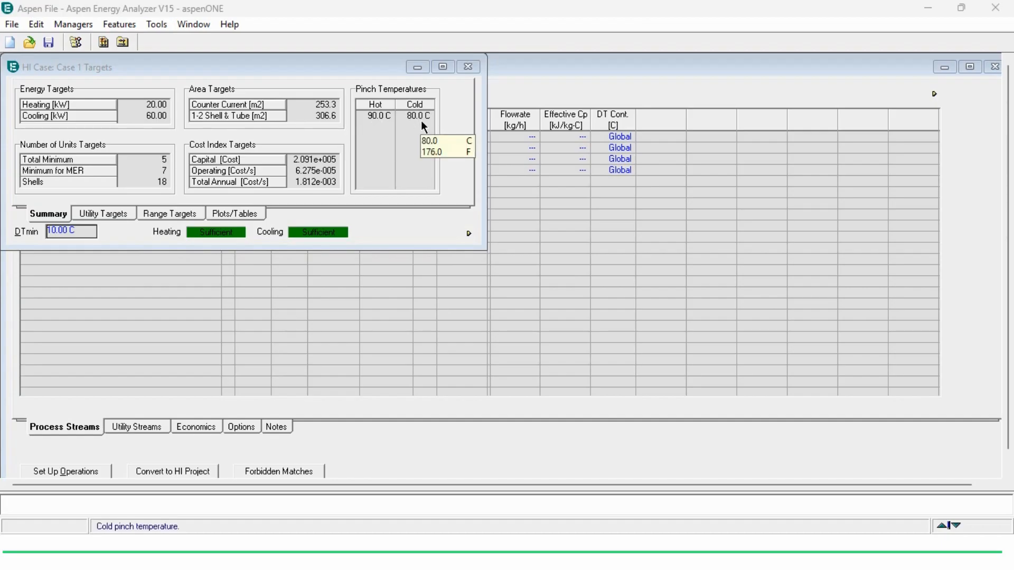
pyautogui.click(467, 67)
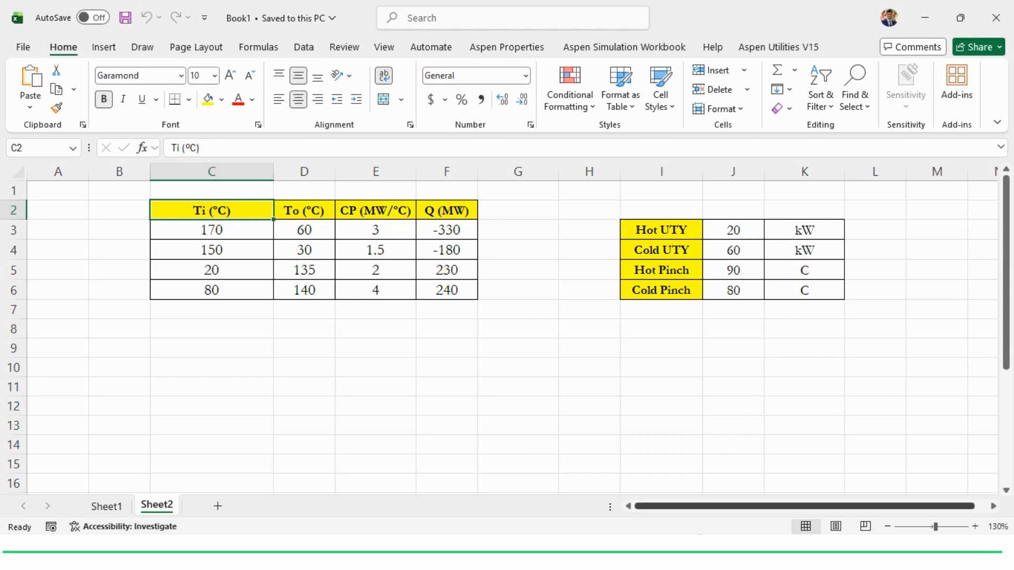
# Step: Switch from Excel to Aspen Energy Analyzer and review the HP Steam and Cooling Water entries among the utility streams
pyautogui.click(692, 549)
pyautogui.click(136, 428)
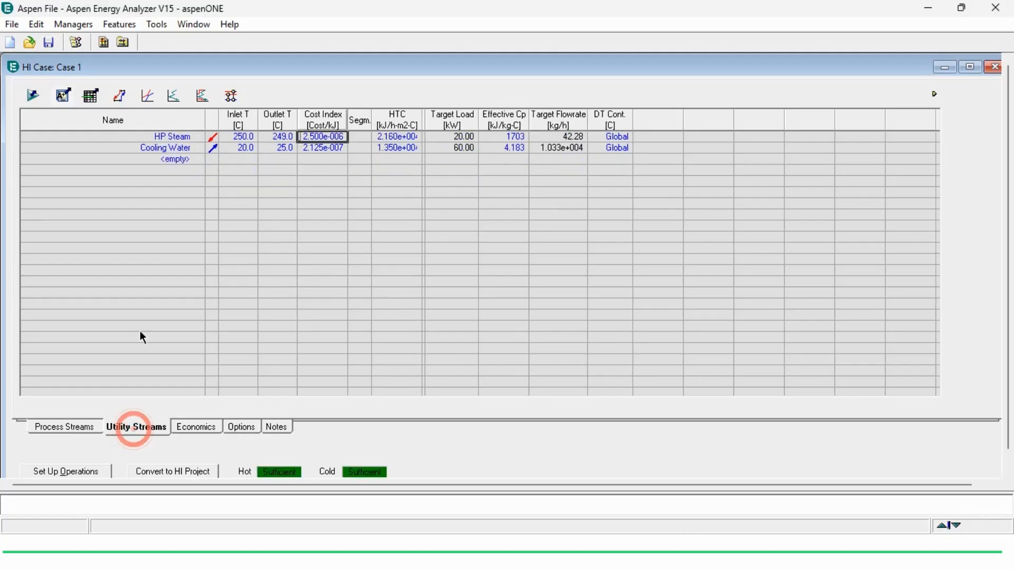
pyautogui.click(190, 148)
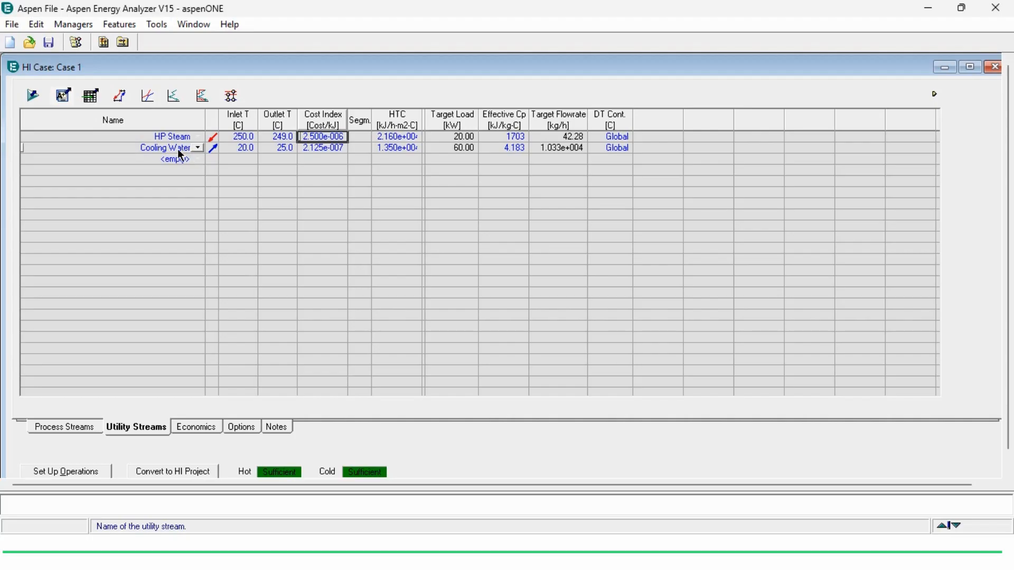
pyautogui.click(169, 135)
# Step: Open the heat exchanger network grid diagram and inspect the data of the exchanger matching H1 with C2
pyautogui.click(223, 93)
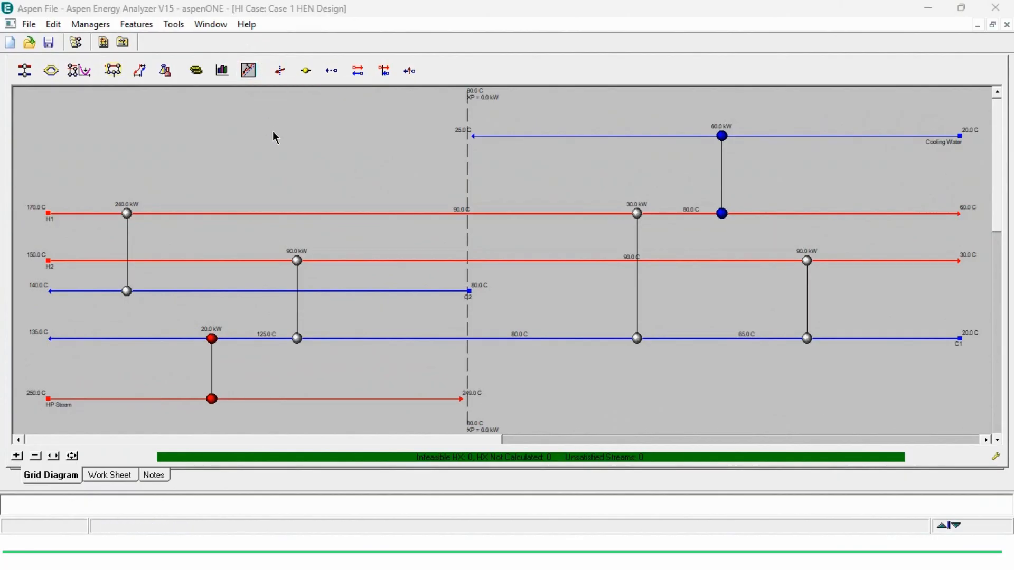
pyautogui.moveTo(130, 219)
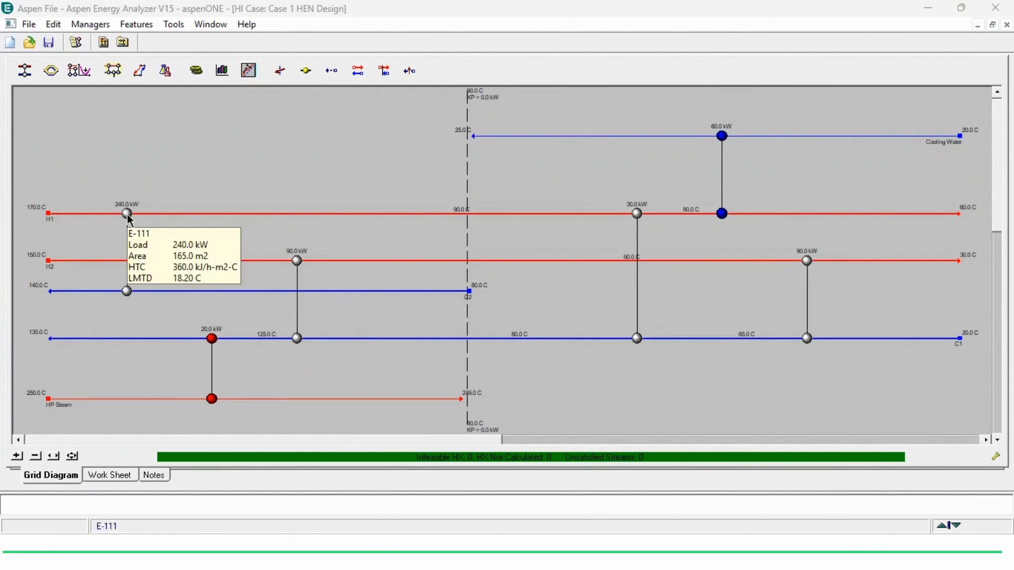
pyautogui.doubleClick(126, 291)
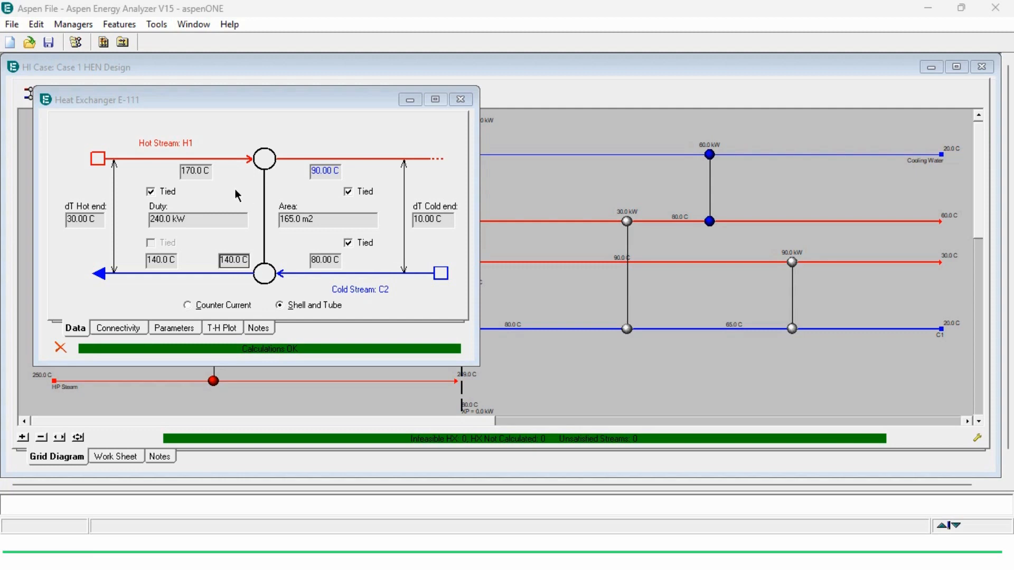
pyautogui.moveTo(195, 176)
pyautogui.moveTo(174, 264)
pyautogui.click(460, 100)
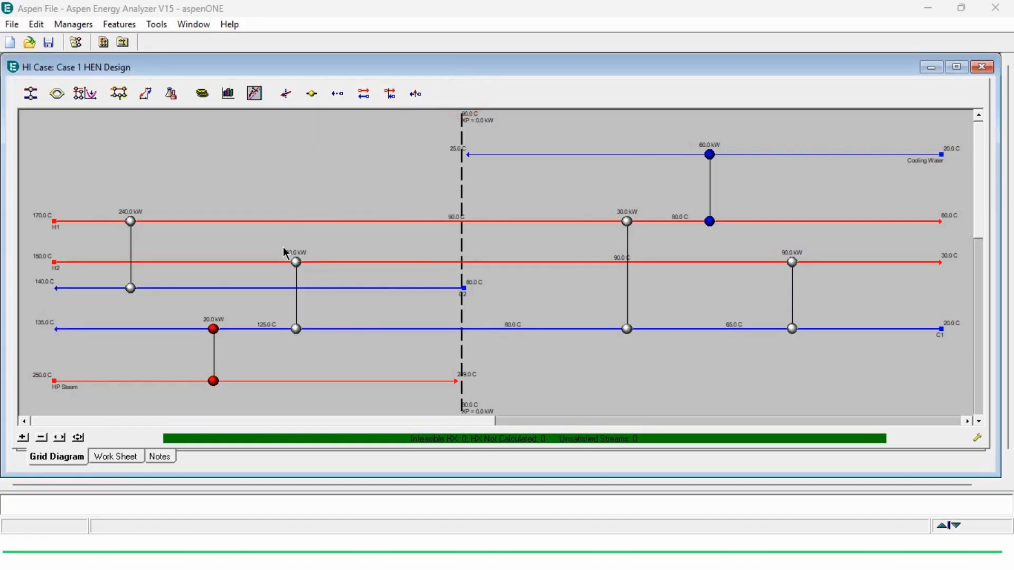
# Step: Inspect the data of the H2–C1 exchanger above the pinch, moving its window off the stream labels, then close it
pyautogui.doubleClick(296, 262)
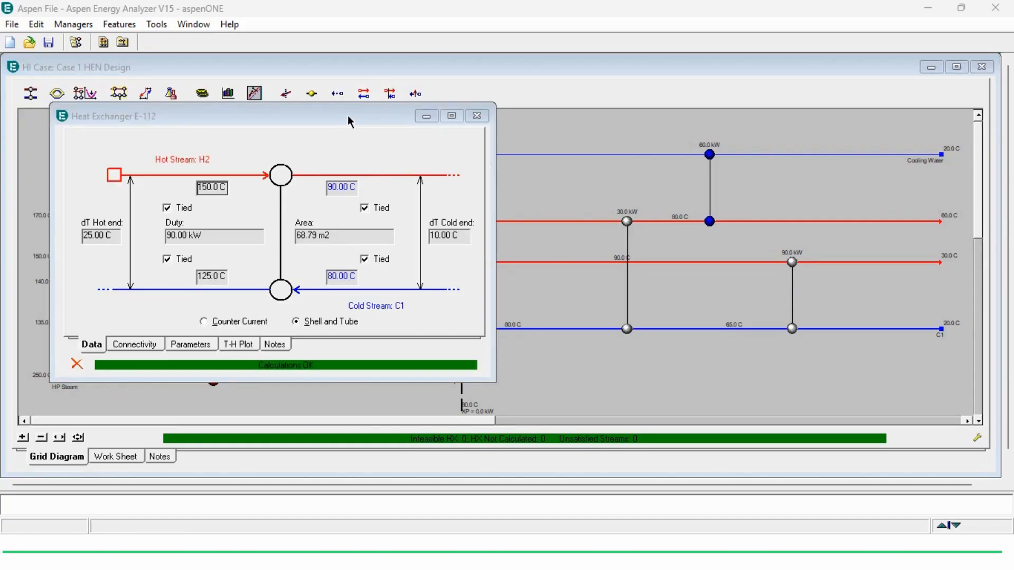
pyautogui.moveTo(351, 117); pyautogui.dragTo(508, 106)
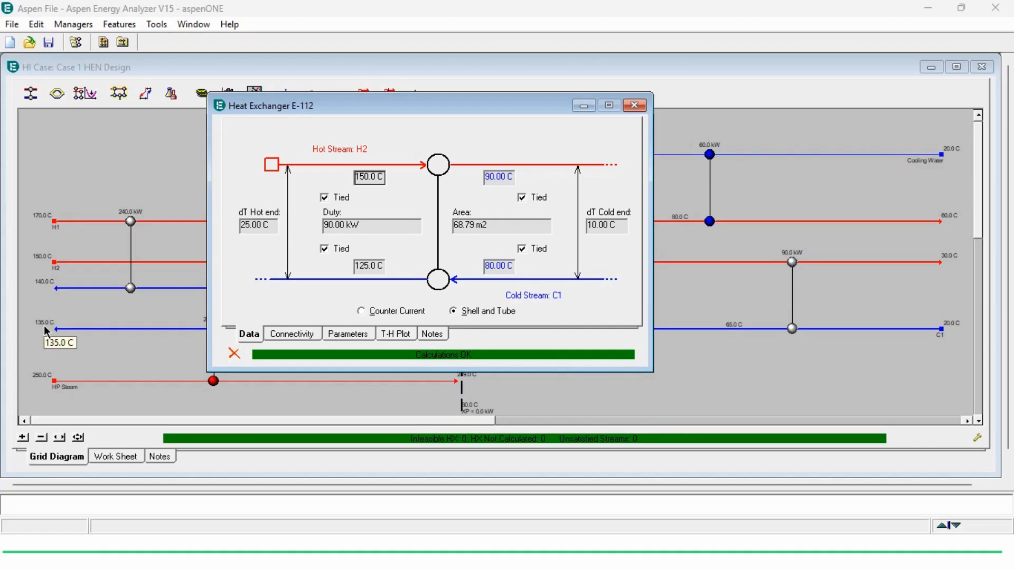
pyautogui.click(636, 105)
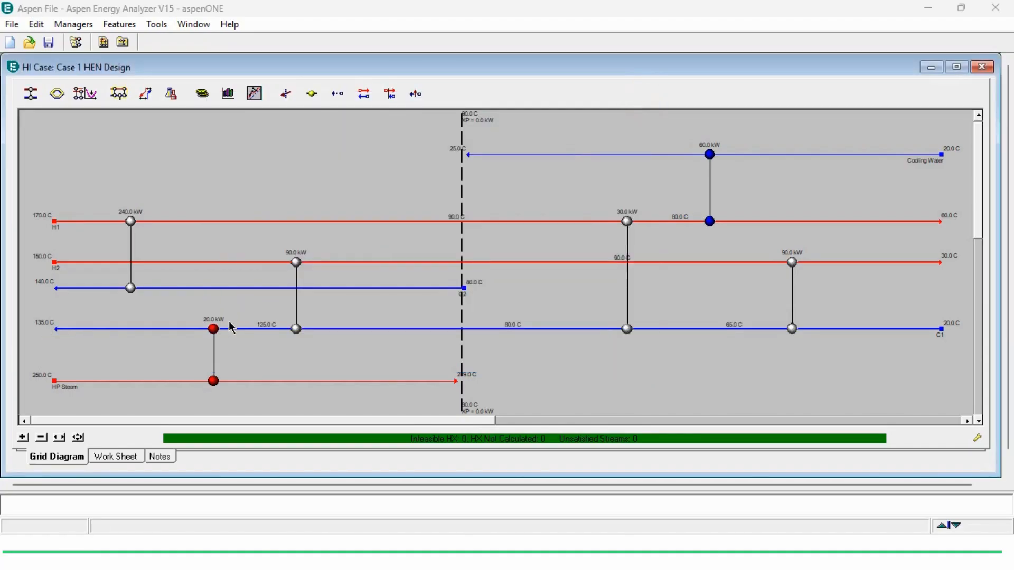
# Step: Inspect the temperatures and duty of the HP Steam heater on cold stream C1 and close its window
pyautogui.moveTo(254, 329)
pyautogui.moveTo(214, 330)
pyautogui.doubleClick(215, 330)
pyautogui.moveTo(232, 258)
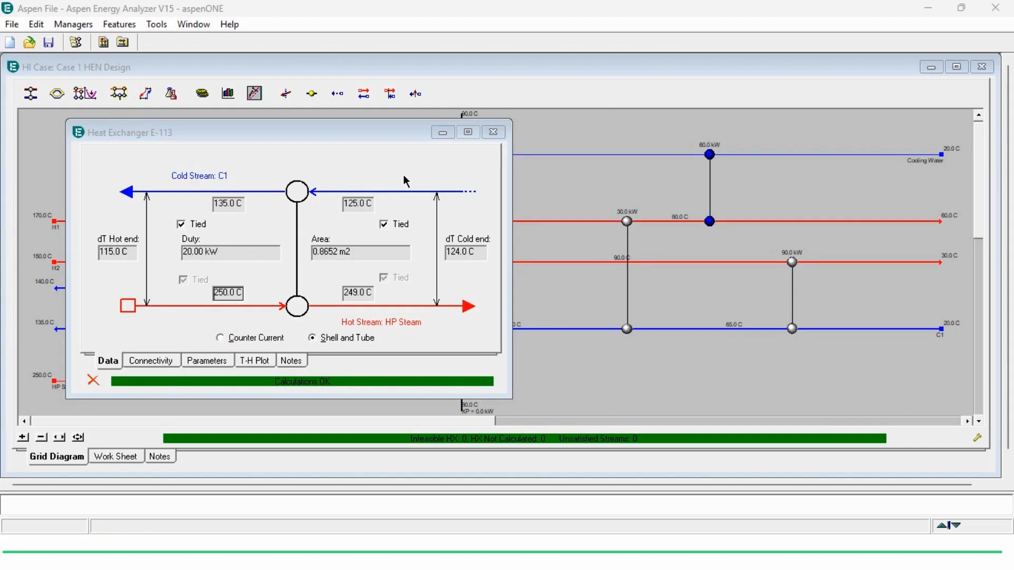
pyautogui.click(493, 132)
# Step: Check the inlet and outlet temperatures and end temperature differences of the H2–C1 exchanger below the pinch, and close it
pyautogui.moveTo(130, 229)
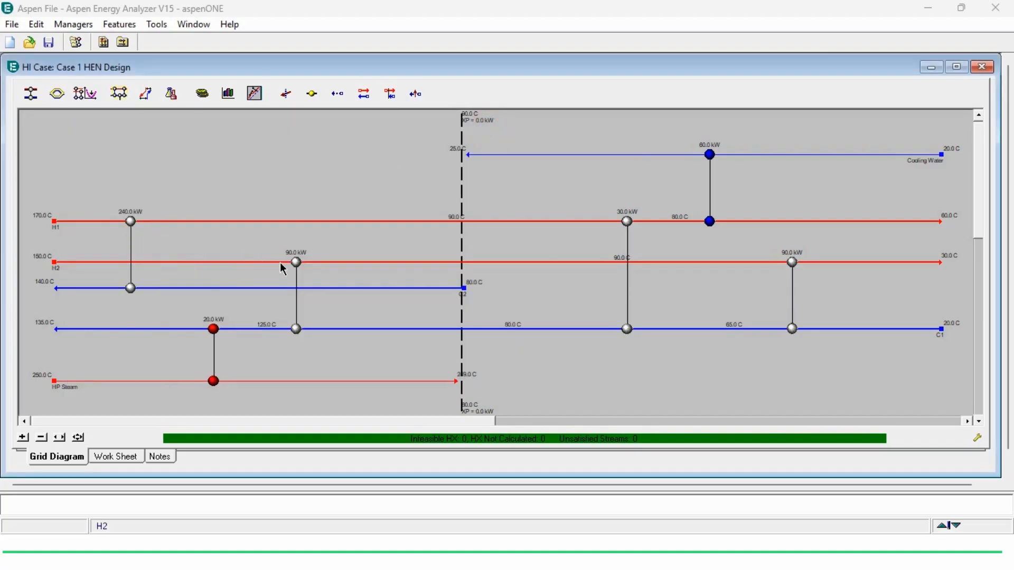
pyautogui.moveTo(293, 269)
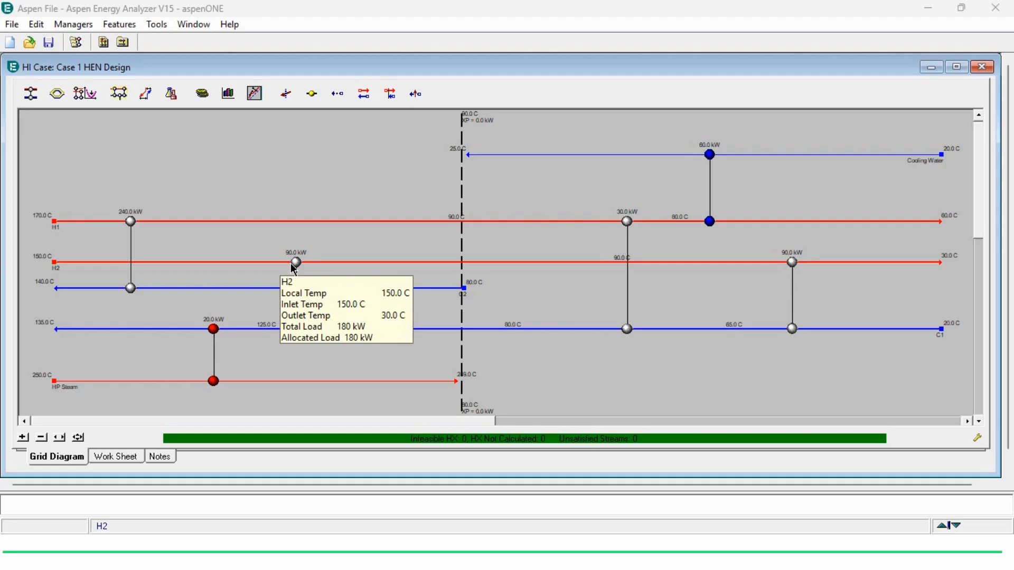
pyautogui.moveTo(229, 294)
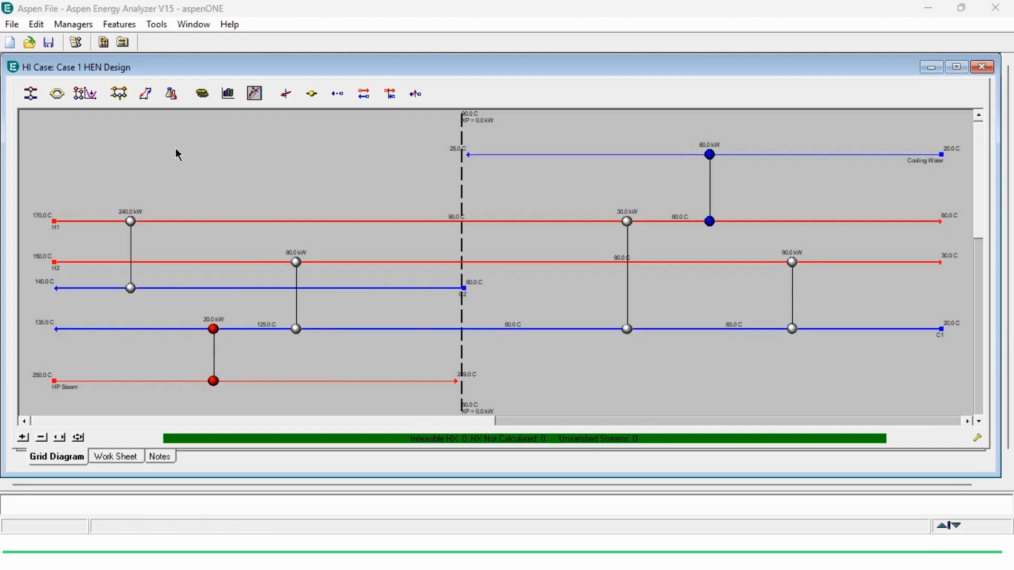
pyautogui.moveTo(631, 226)
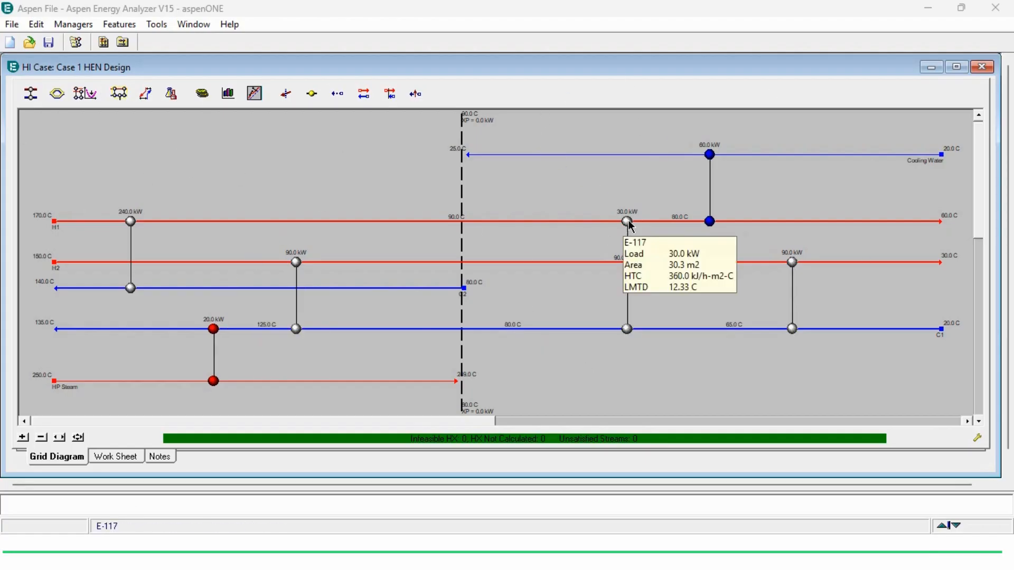
pyautogui.doubleClick(792, 262)
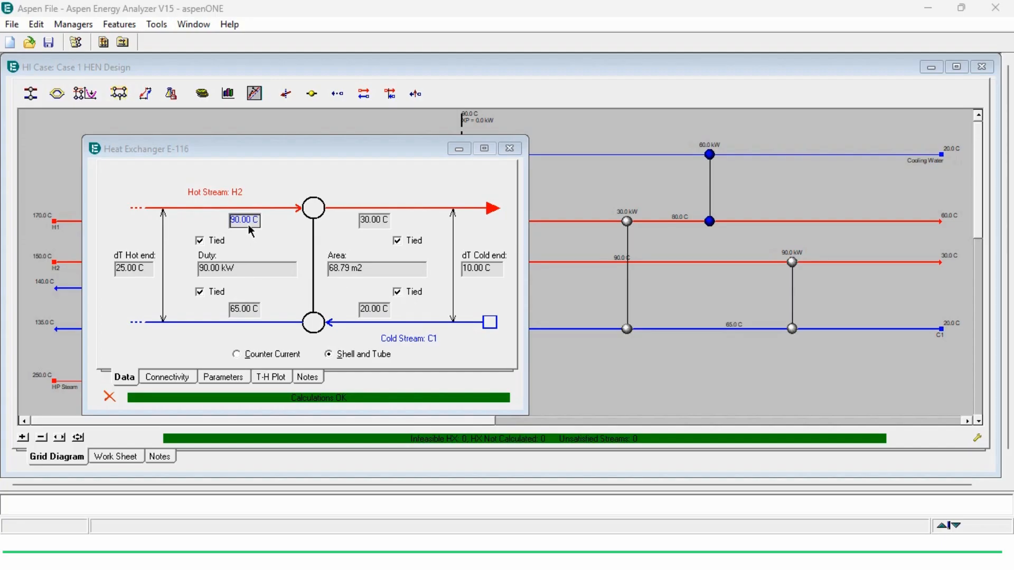
pyautogui.moveTo(250, 224)
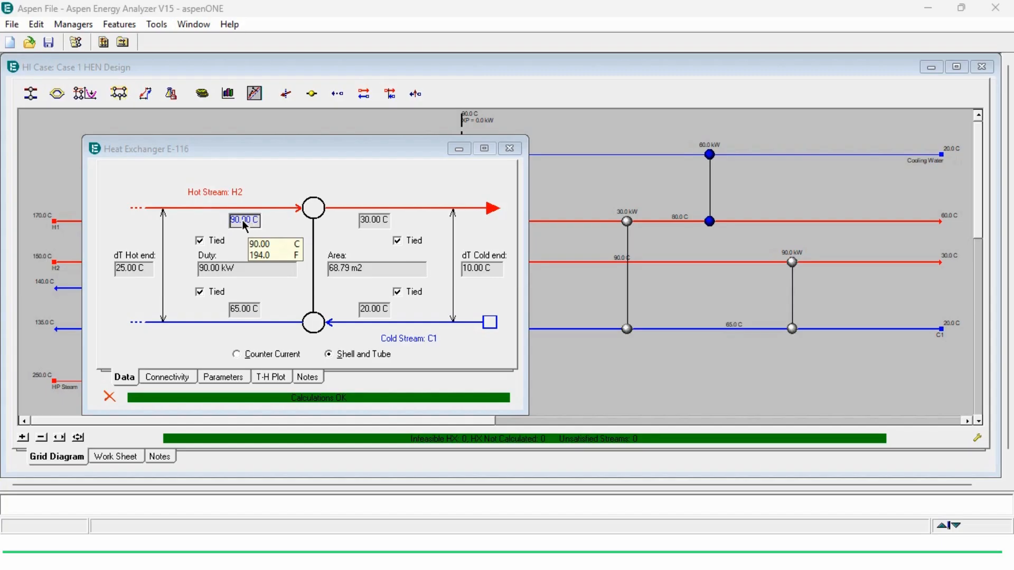
pyautogui.moveTo(364, 223)
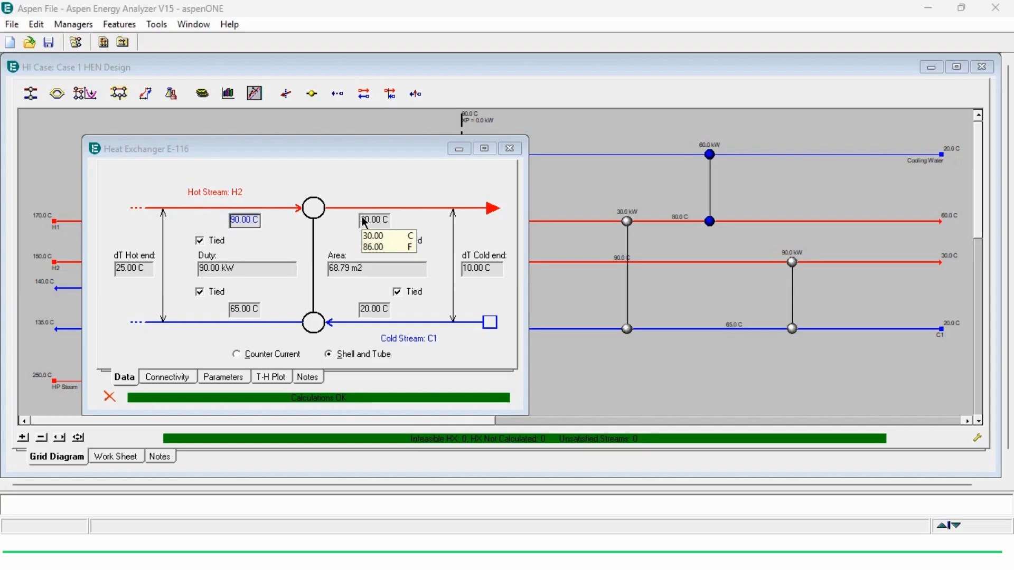
pyautogui.moveTo(487, 282)
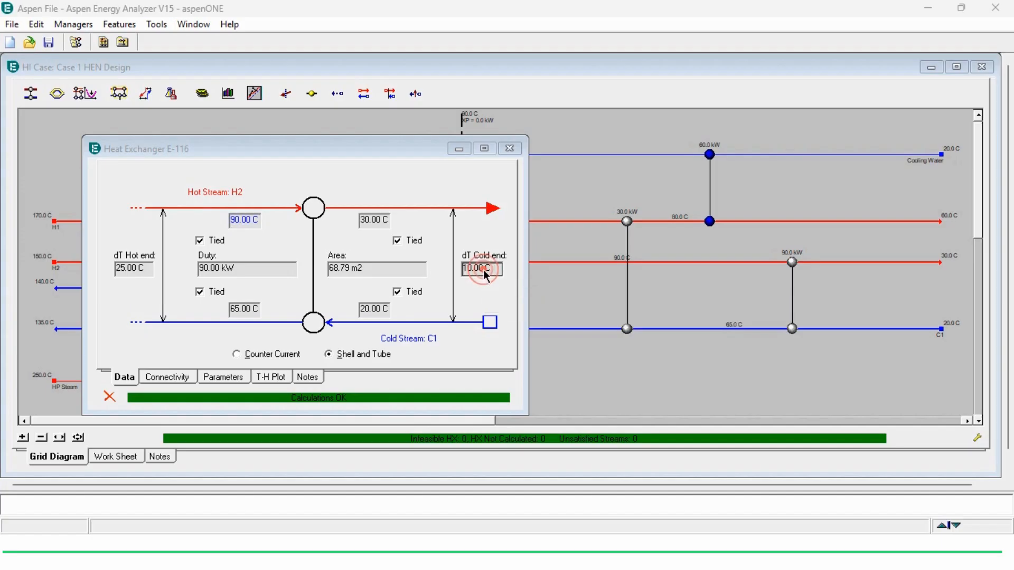
pyautogui.click(125, 266)
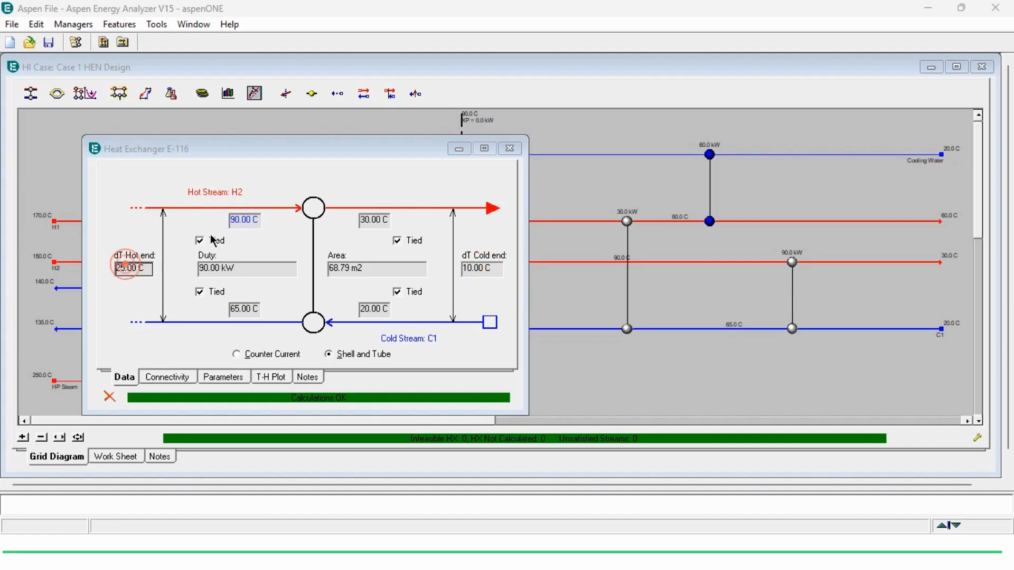
pyautogui.click(509, 149)
# Step: Check the stream temperatures and end temperature differences of the H1–C1 exchanger below the pinch, and close it
pyautogui.doubleClick(629, 224)
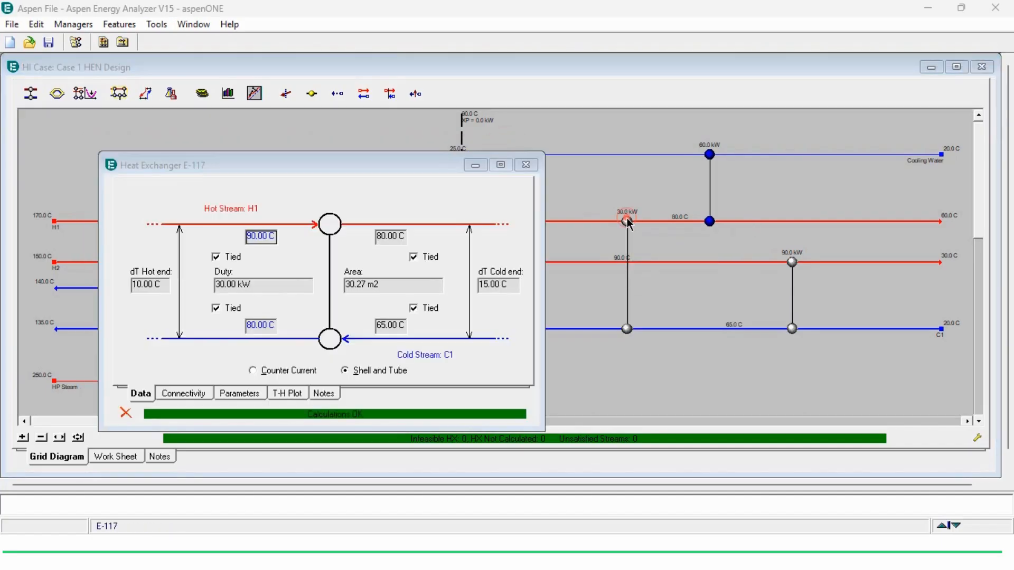
pyautogui.moveTo(400, 336)
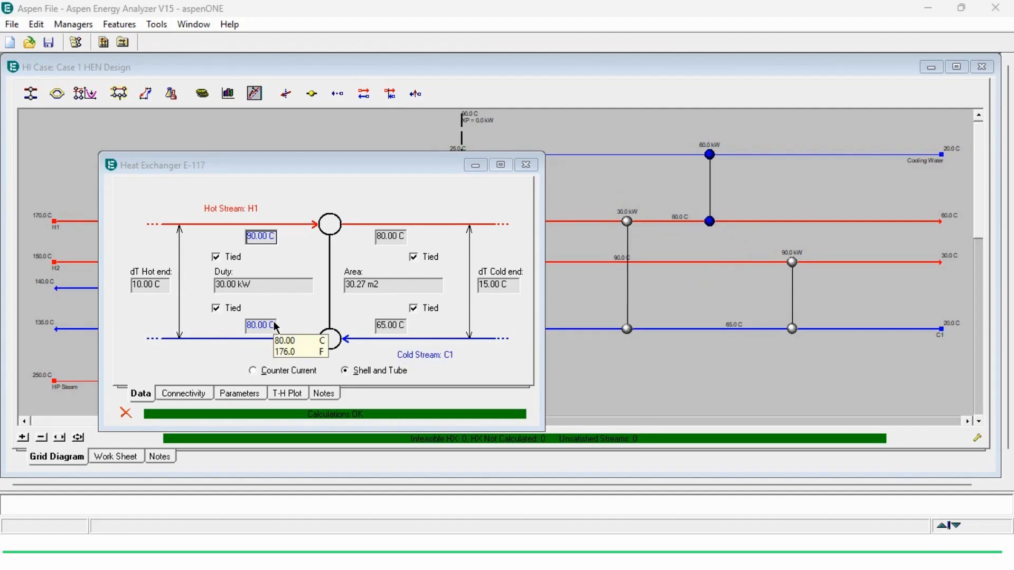
pyautogui.moveTo(272, 239)
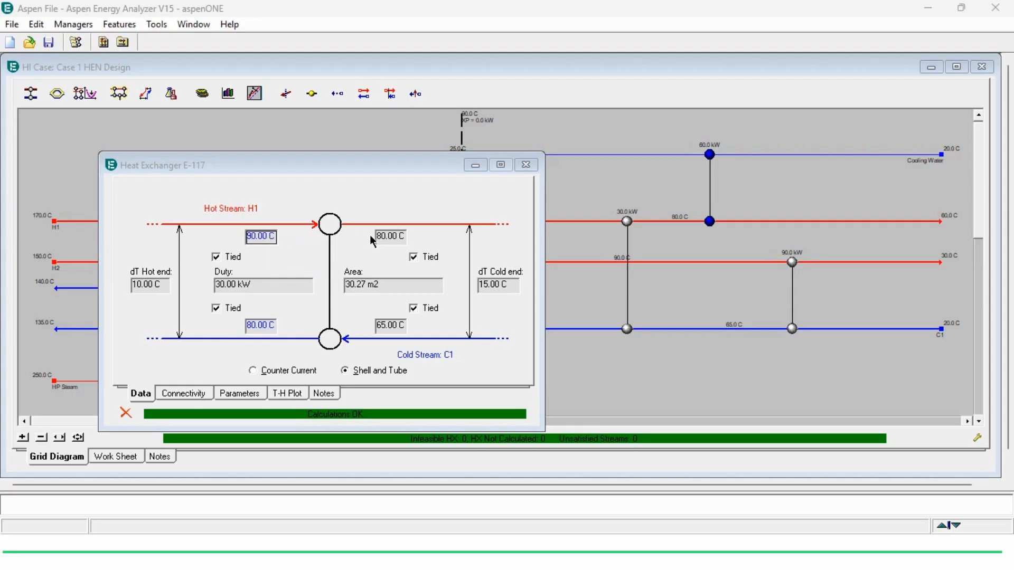
pyautogui.moveTo(500, 292)
pyautogui.moveTo(167, 289)
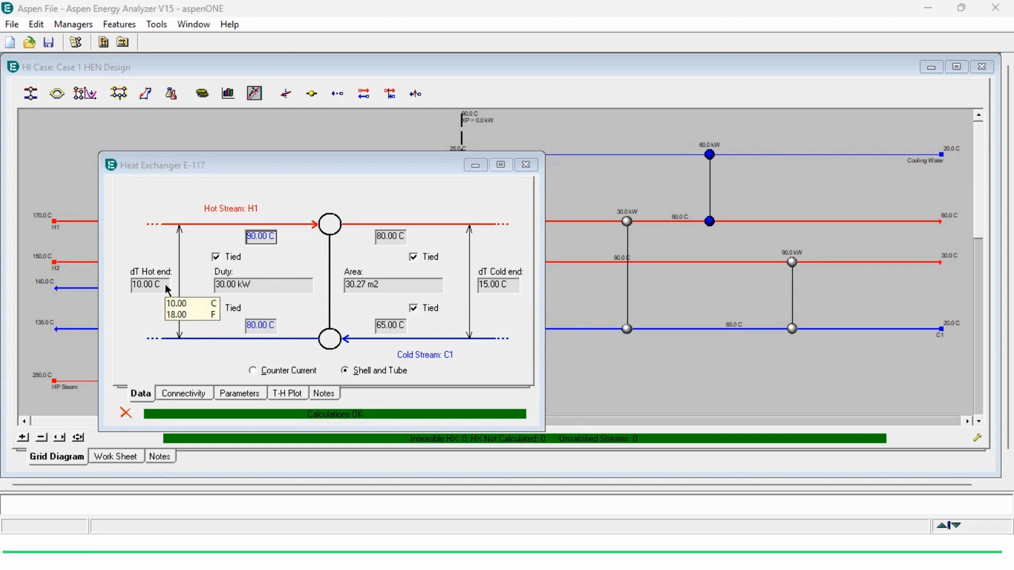
pyautogui.click(529, 172)
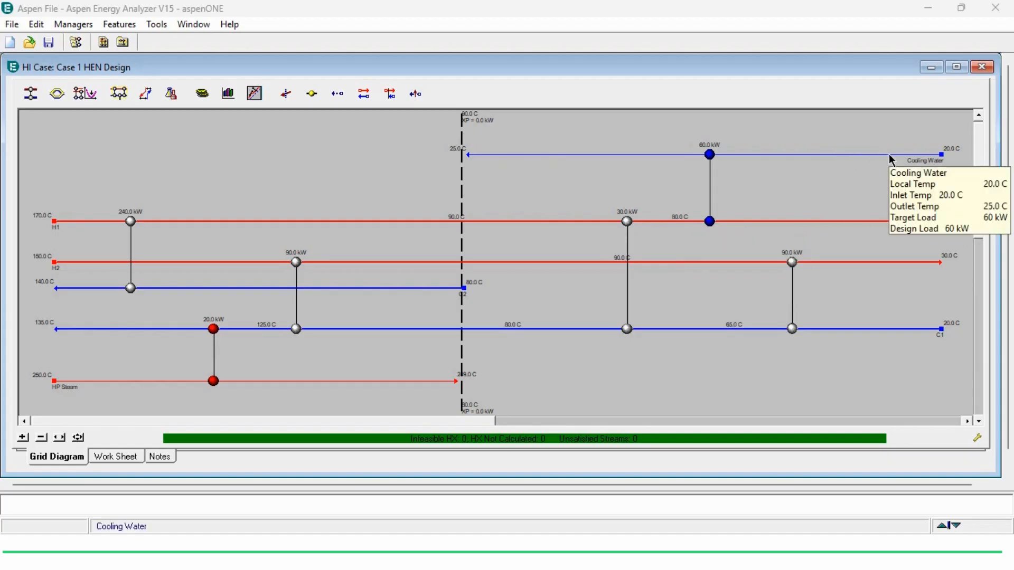
# Step: Inspect the data of the Cooling Water cooler on hot stream H1 and close its window
pyautogui.moveTo(707, 157)
pyautogui.moveTo(707, 157); pyautogui.dragTo(710, 221)
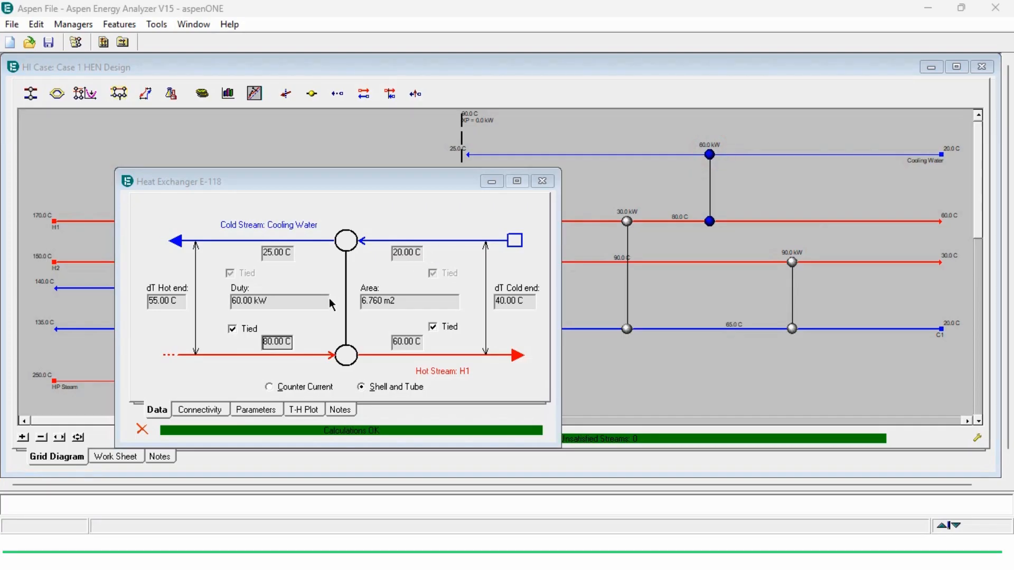
pyautogui.click(541, 181)
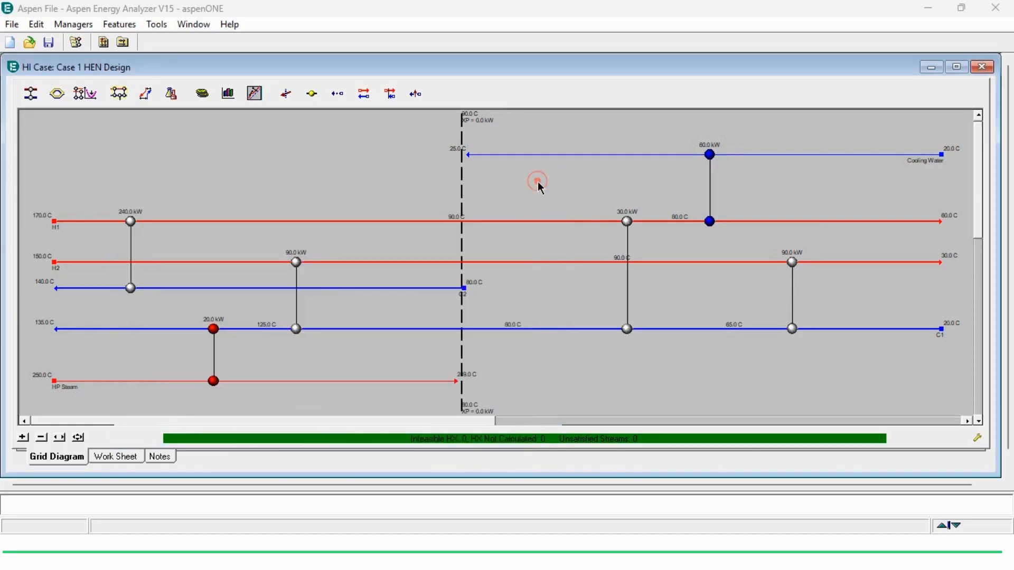
# Step: Maximize the network design window, review the design's network cost indexes against target, and close them
pyautogui.doubleClick(531, 83)
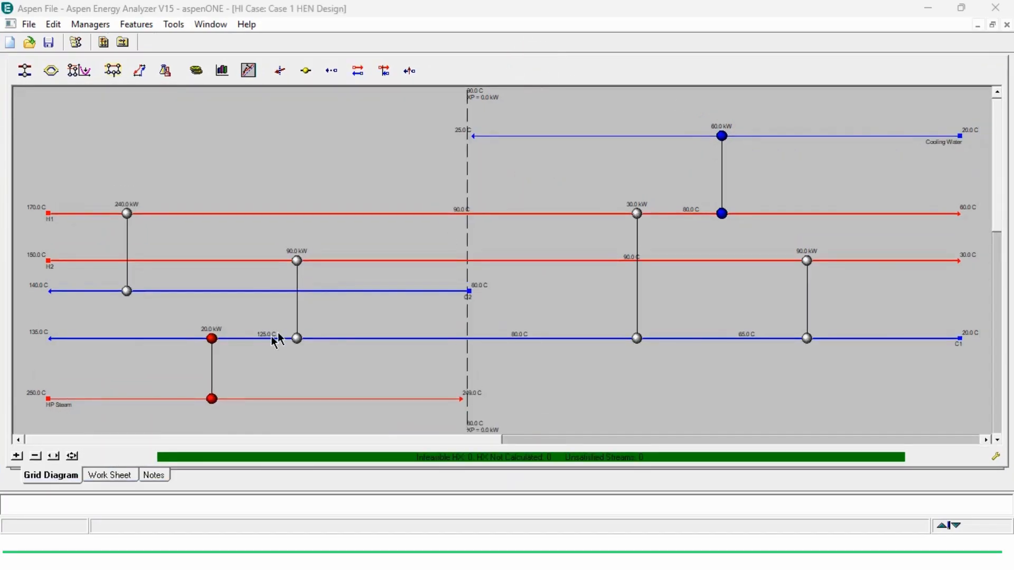
pyautogui.moveTo(224, 344)
pyautogui.moveTo(730, 138)
pyautogui.moveTo(365, 340)
pyautogui.click(196, 71)
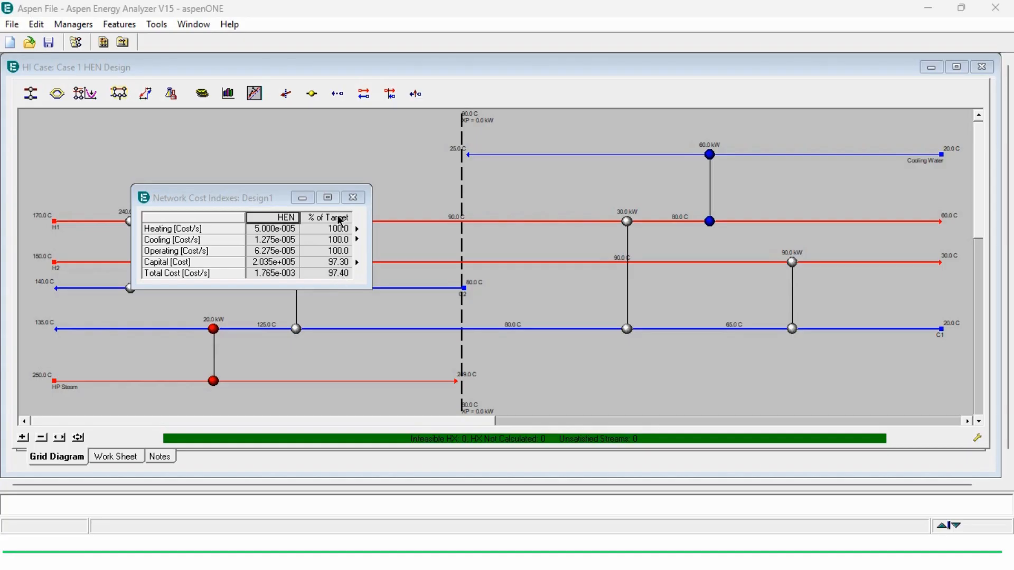
pyautogui.click(353, 197)
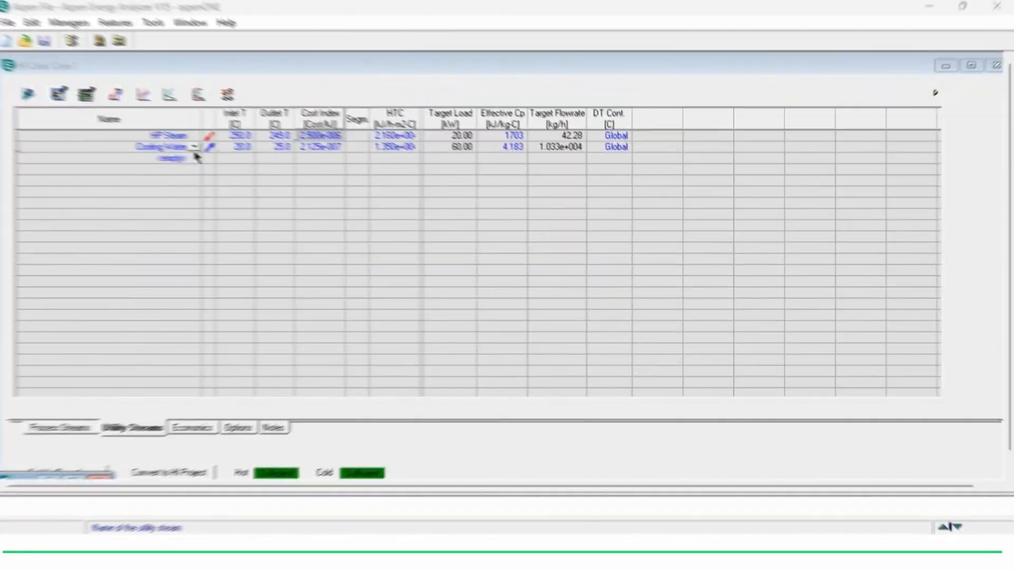
# Step: Replace the Cooling Water utility stream with Air and reopen the heat exchanger network design in a maximized window
pyautogui.click(196, 148)
pyautogui.click(199, 195)
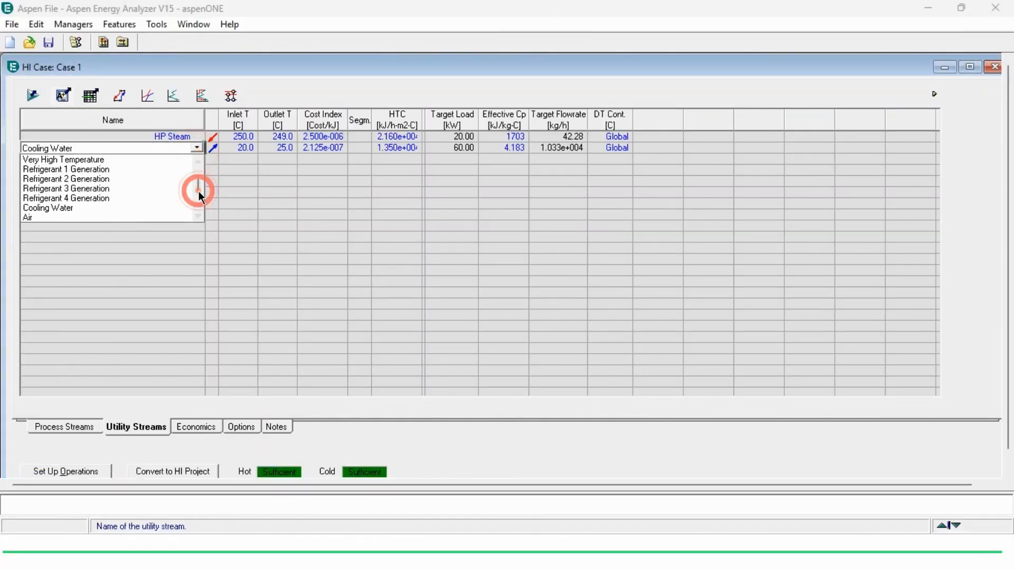
pyautogui.click(43, 218)
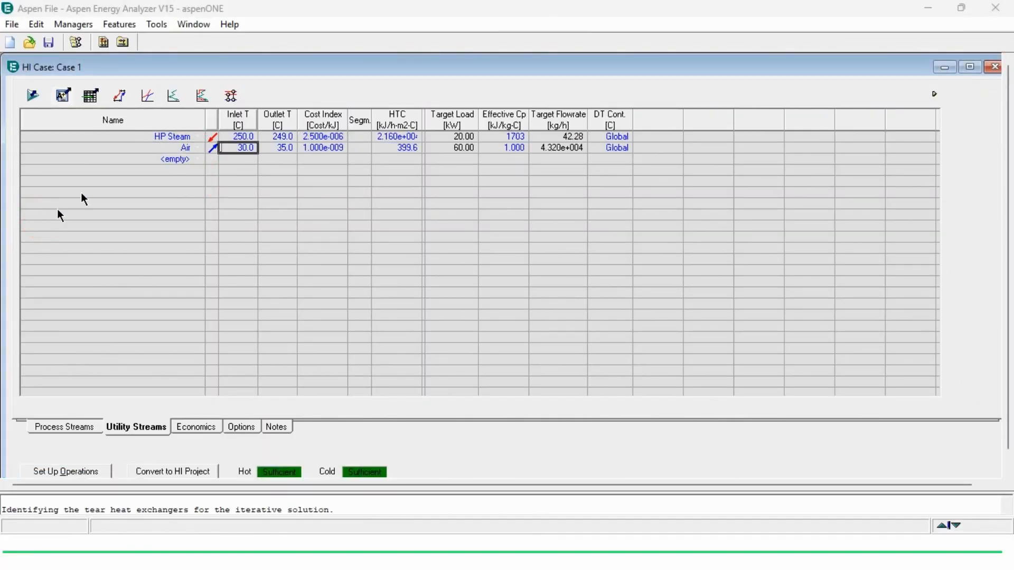
pyautogui.click(230, 96)
pyautogui.doubleClick(256, 71)
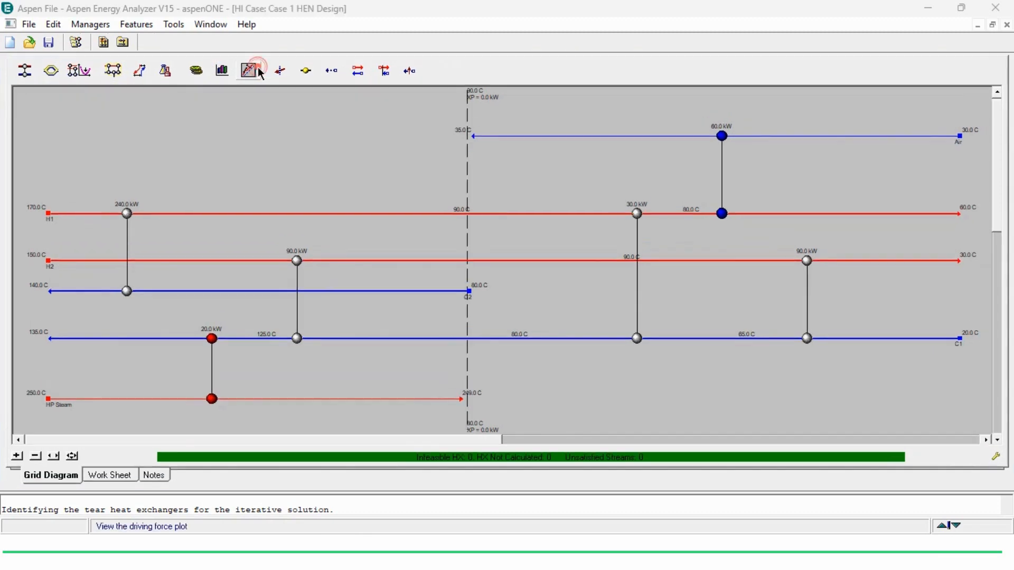
# Step: Review the network cost indexes of the design that uses HP Steam and Air, and close them
pyautogui.click(198, 73)
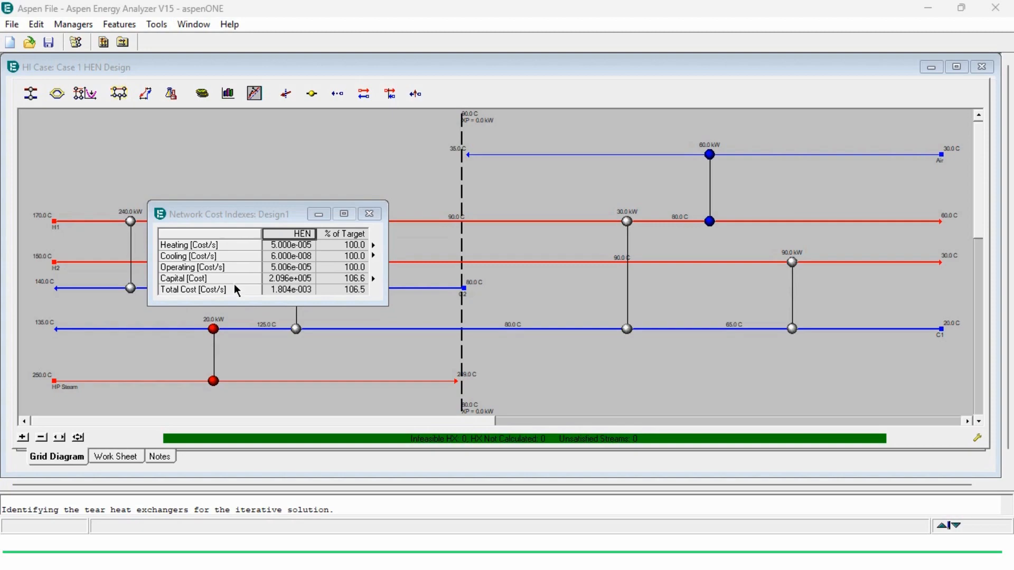
pyautogui.click(372, 221)
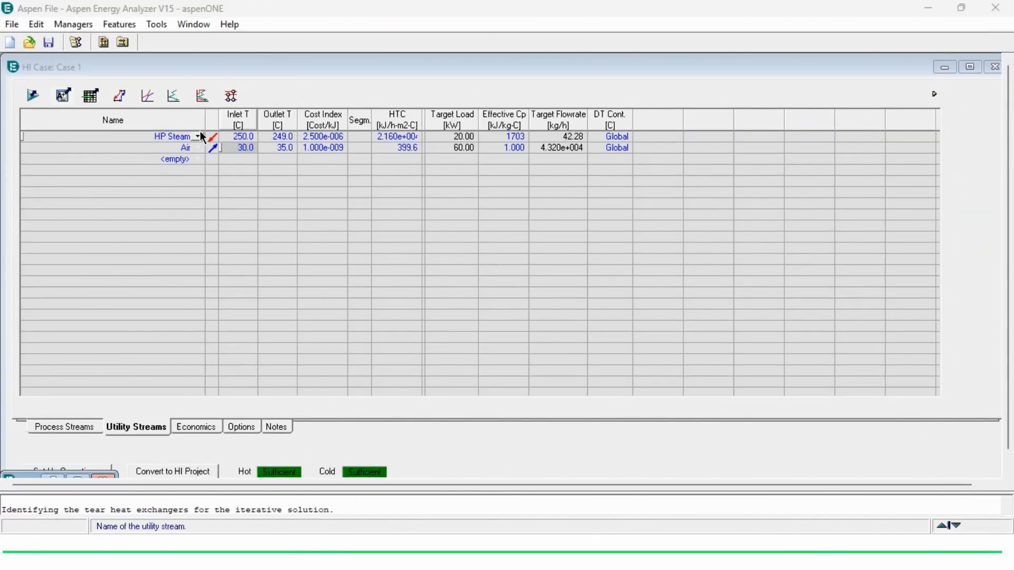
# Step: Replace the HP Steam utility stream with Hot Oil and reopen the heat exchanger network design in a maximized window
pyautogui.click(200, 132)
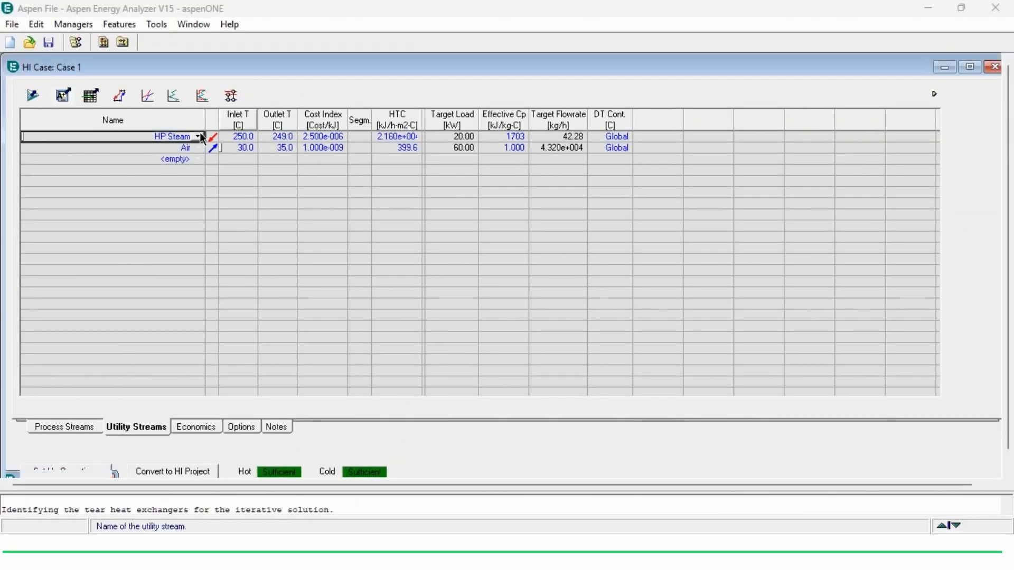
pyautogui.click(59, 177)
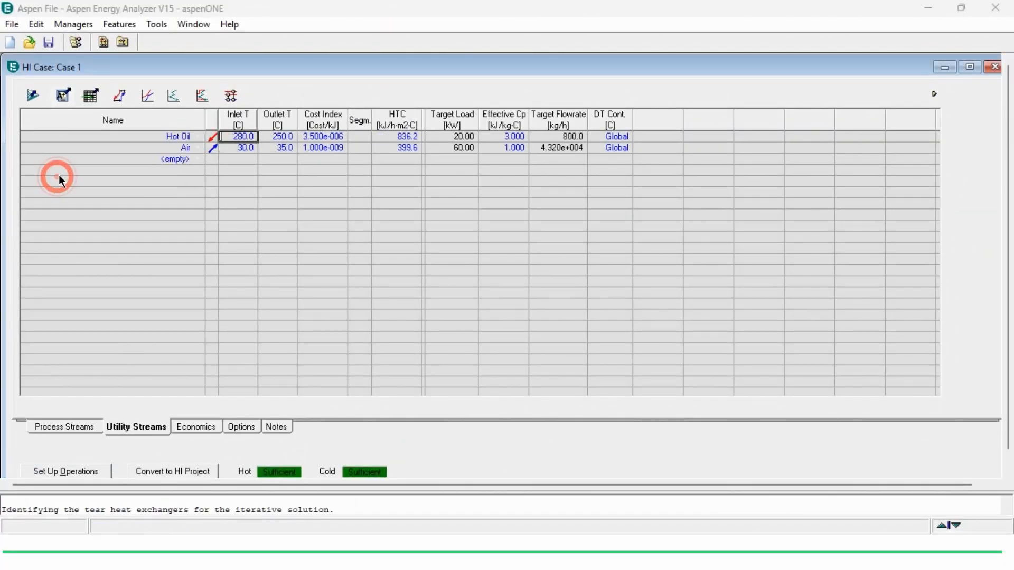
pyautogui.click(230, 96)
pyautogui.doubleClick(294, 68)
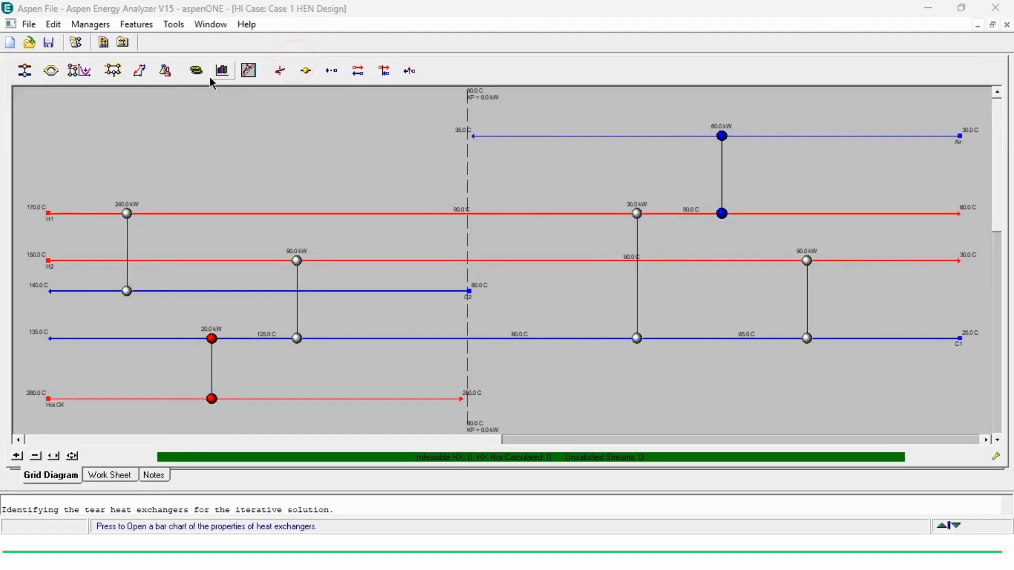
# Step: Check the capital and total cost indexes against target for the Hot Oil and Air design, and close the cost view
pyautogui.click(200, 71)
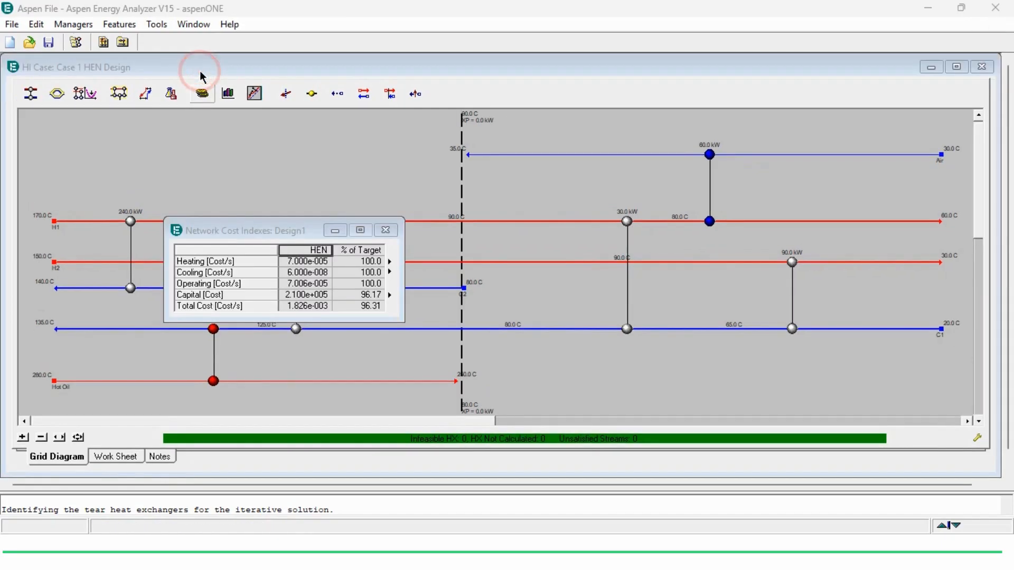
pyautogui.click(353, 296)
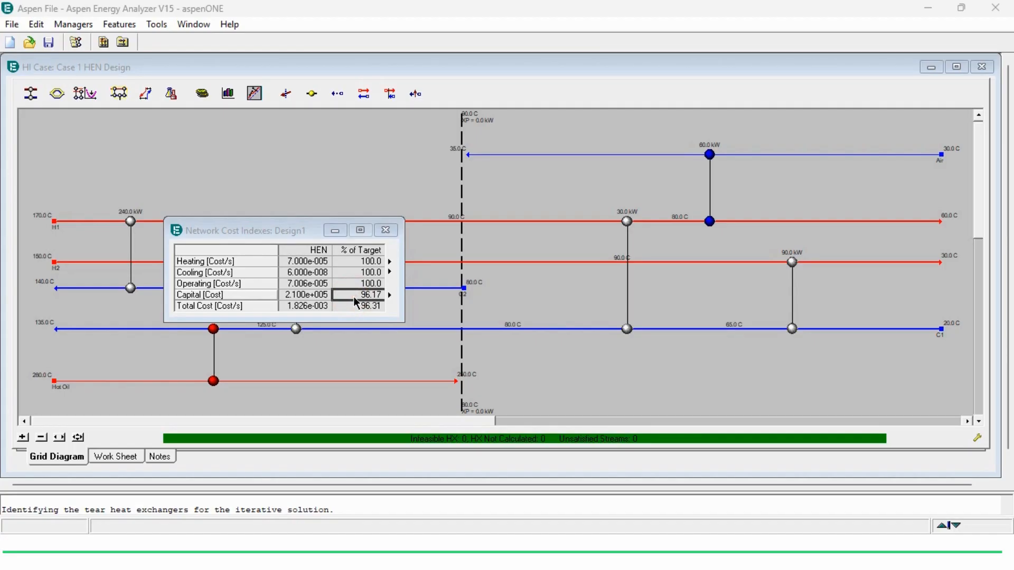
pyautogui.click(357, 309)
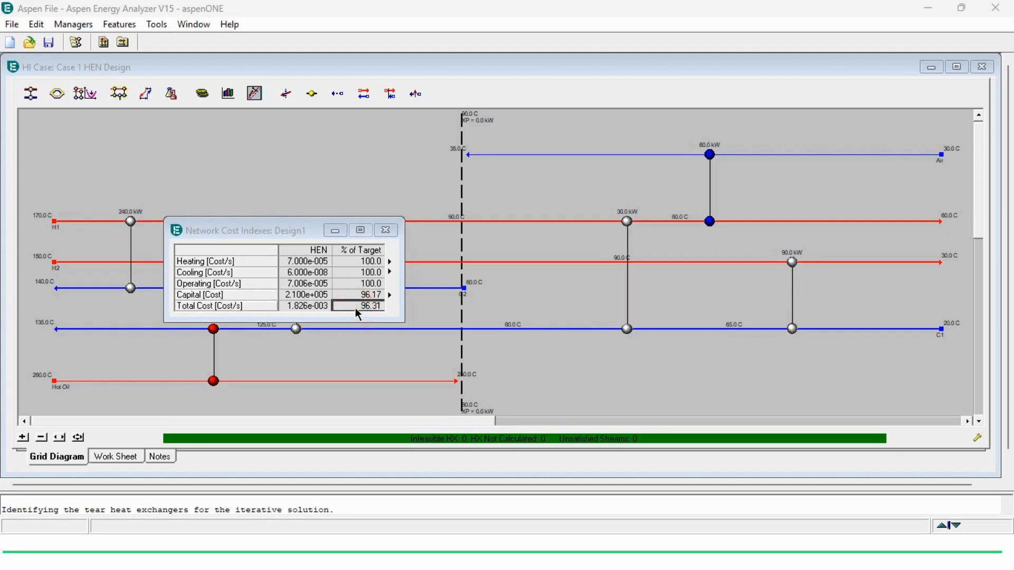
pyautogui.click(385, 230)
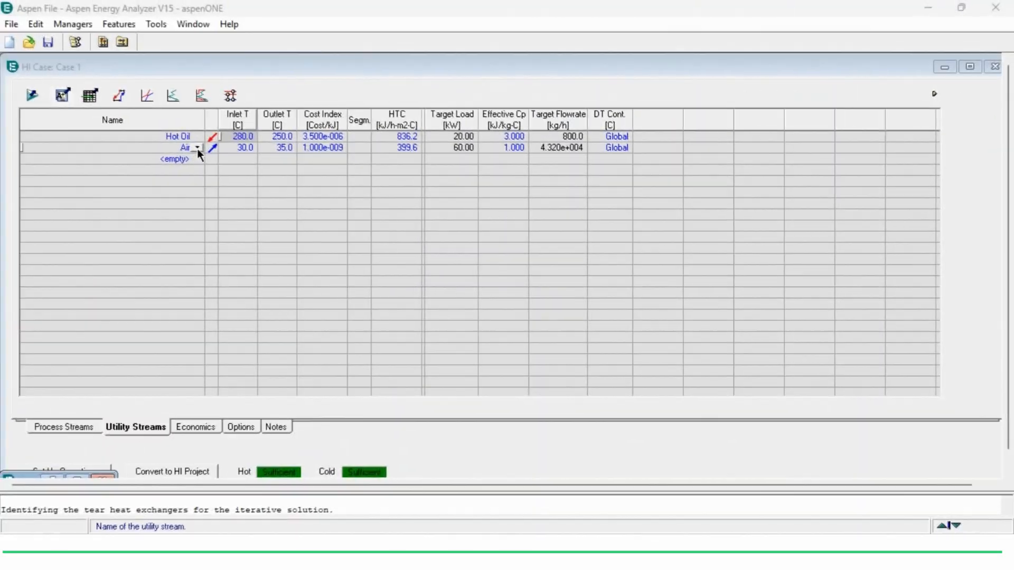
# Step: Replace the Air utility stream with Cooling Water and review the reopened design's network cost indexes
pyautogui.click(198, 149)
pyautogui.click(197, 190)
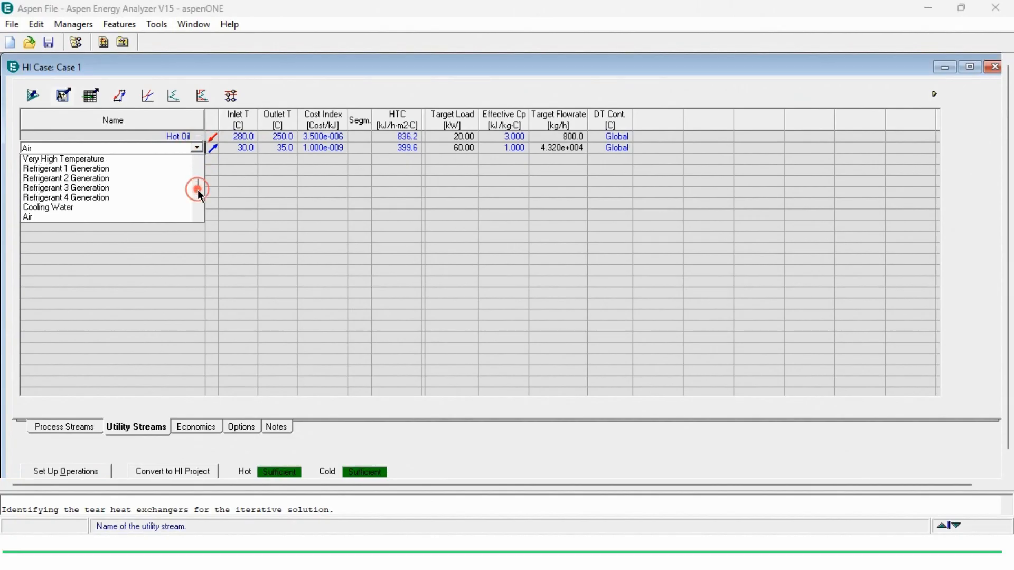
pyautogui.click(84, 204)
pyautogui.press('Return')
pyautogui.click(230, 96)
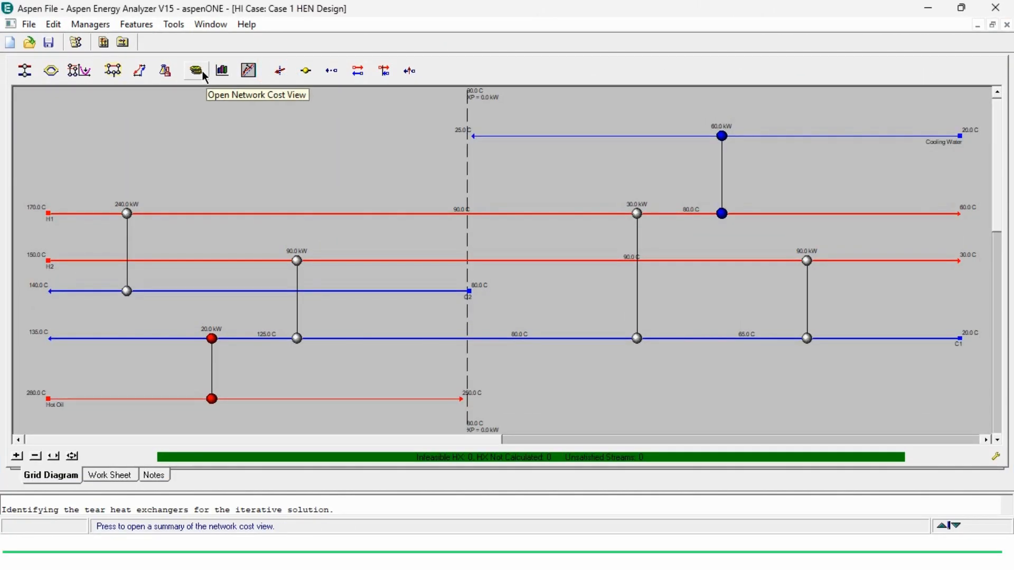
pyautogui.click(201, 71)
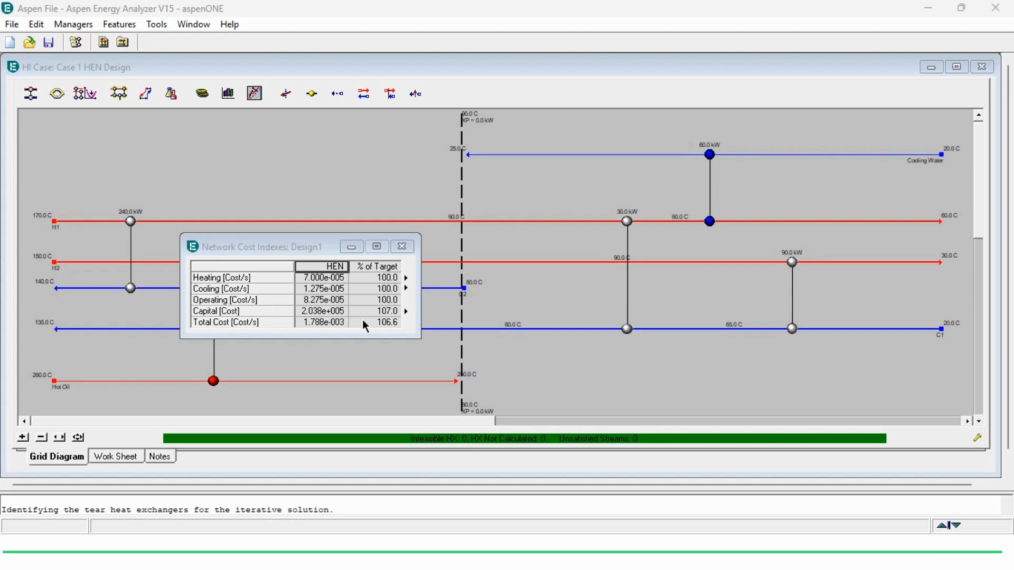
pyautogui.click(404, 251)
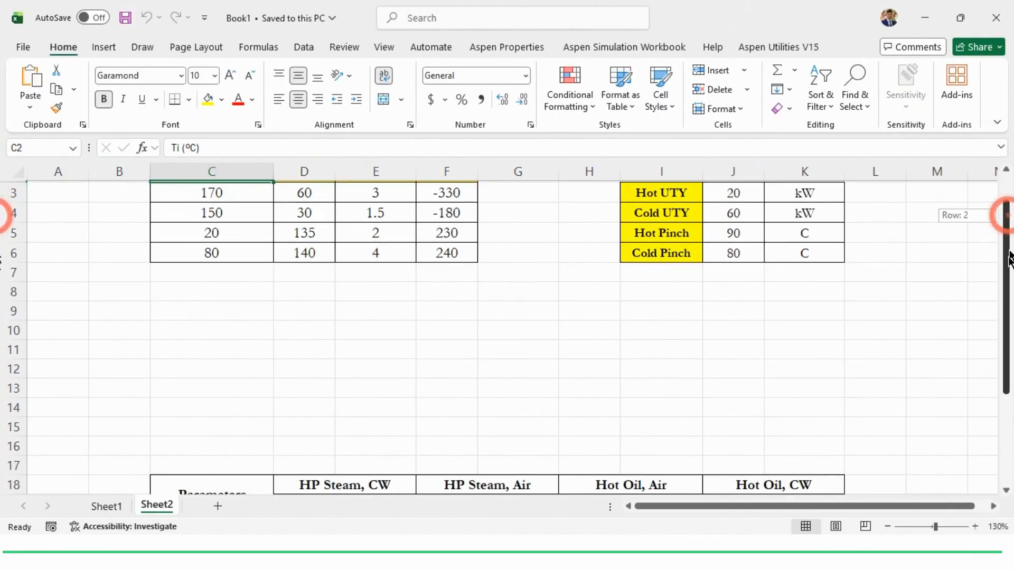
# Step: In the Excel comparison table on Sheet2, fill the heating, cooling and operating cost values D20:K22 with yellow
pyautogui.moveTo(1008, 258); pyautogui.dragTo(1002, 359)
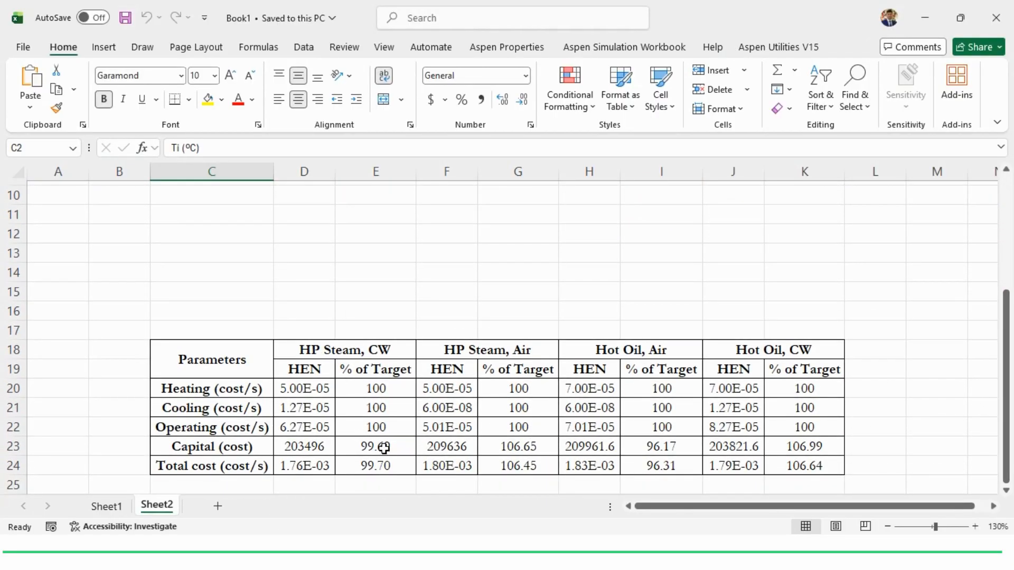
pyautogui.moveTo(385, 447); pyautogui.dragTo(384, 471)
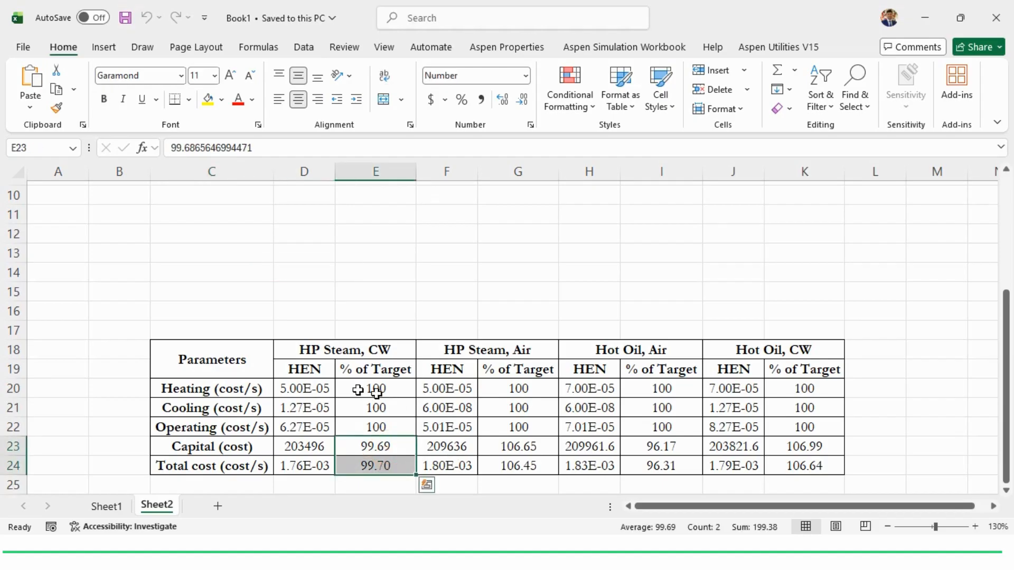
pyautogui.moveTo(363, 389); pyautogui.dragTo(788, 428)
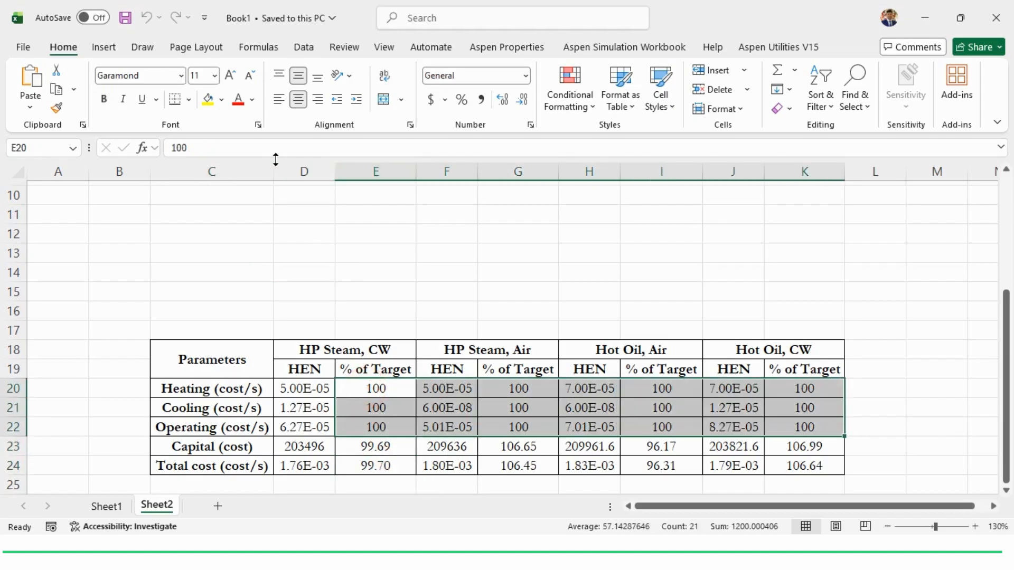
pyautogui.click(208, 99)
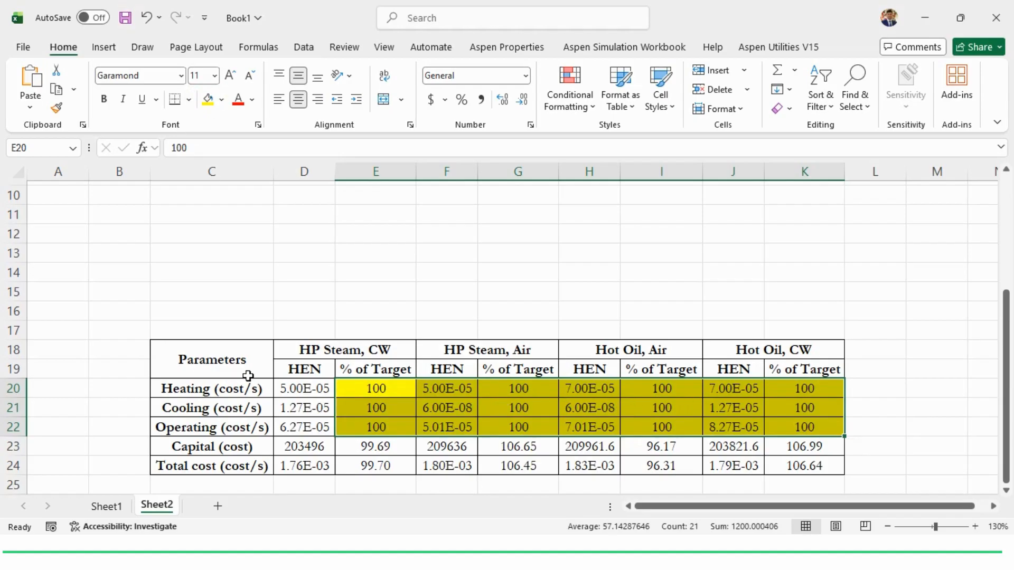
pyautogui.moveTo(290, 387); pyautogui.dragTo(341, 423)
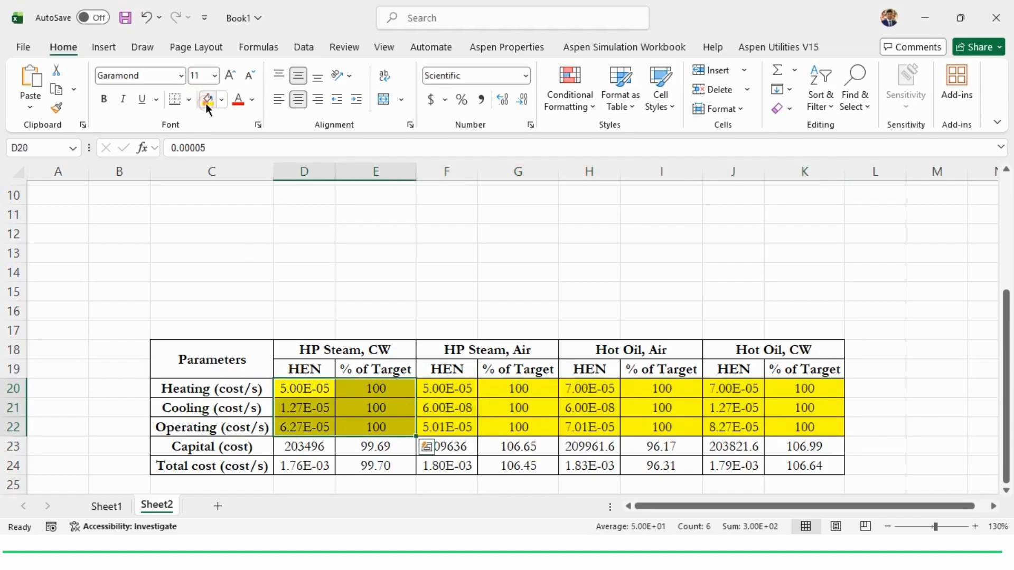
pyautogui.click(207, 99)
# Step: Color the capital and total cost % of Target values red for the HP Steam, Air and Hot Oil, CW cases
pyautogui.click(372, 448)
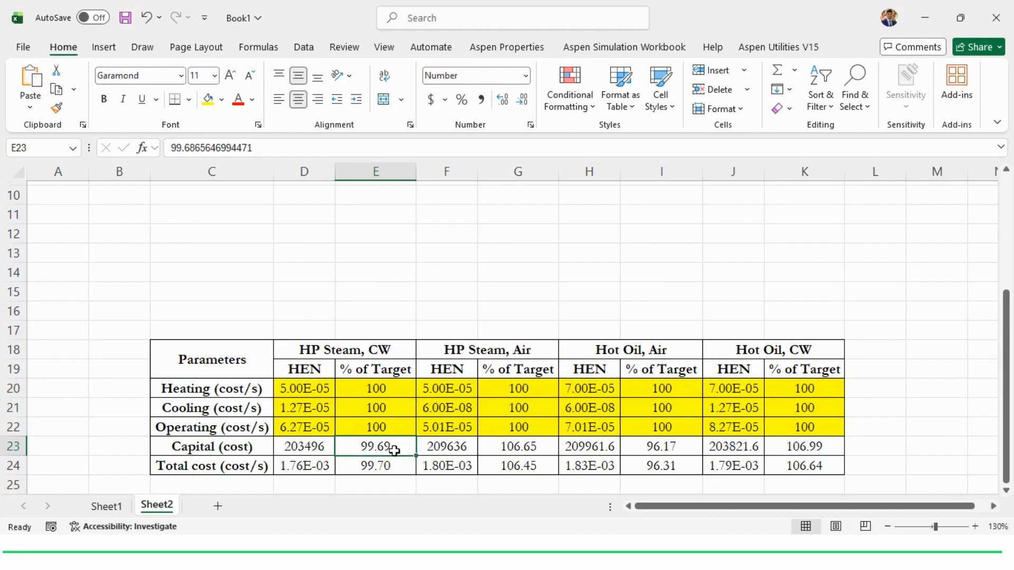
pyautogui.click(391, 467)
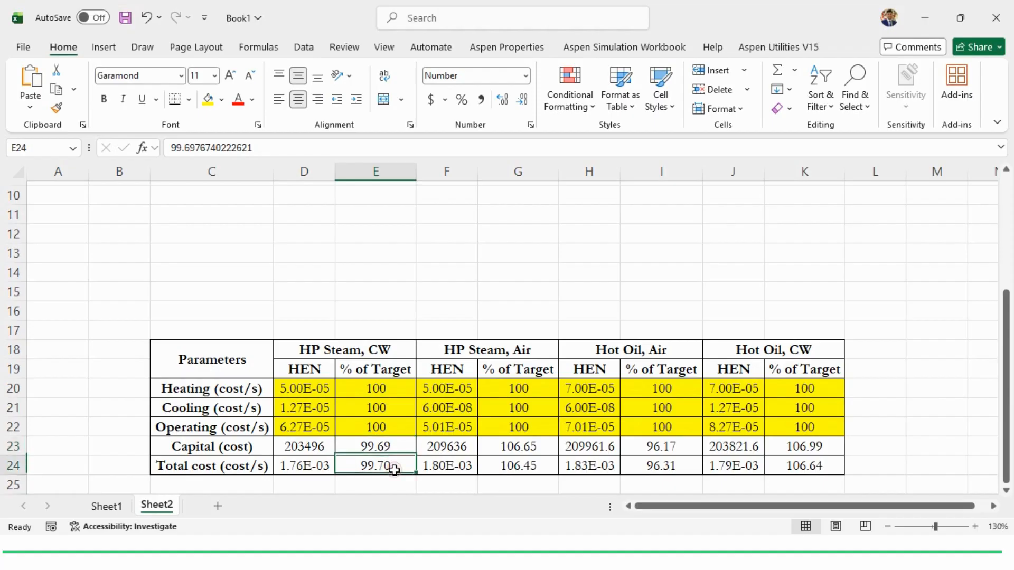
pyautogui.click(531, 448)
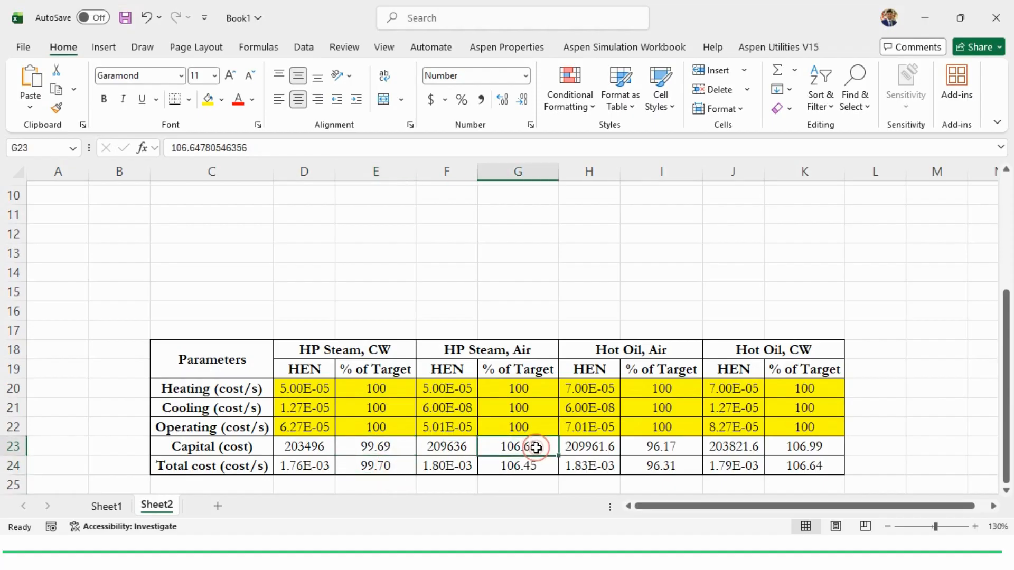
pyautogui.click(537, 465)
pyautogui.moveTo(541, 451); pyautogui.dragTo(538, 466)
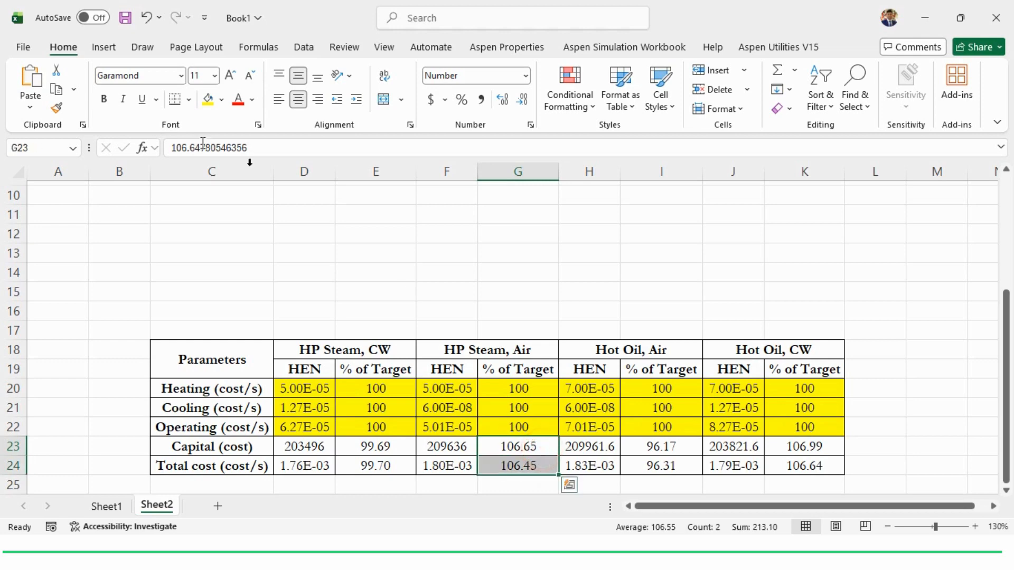
pyautogui.click(236, 102)
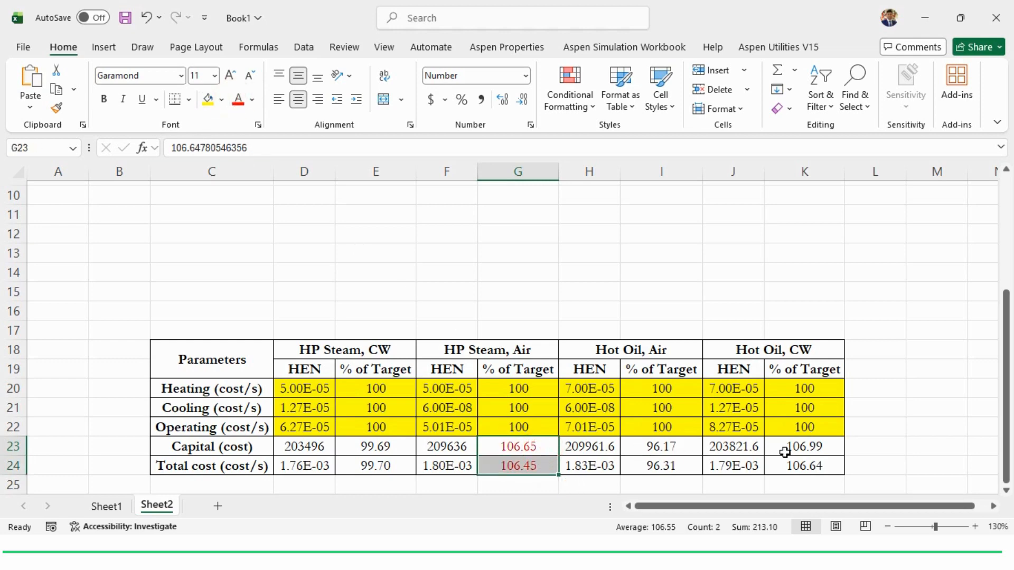
pyautogui.moveTo(816, 448); pyautogui.dragTo(815, 465)
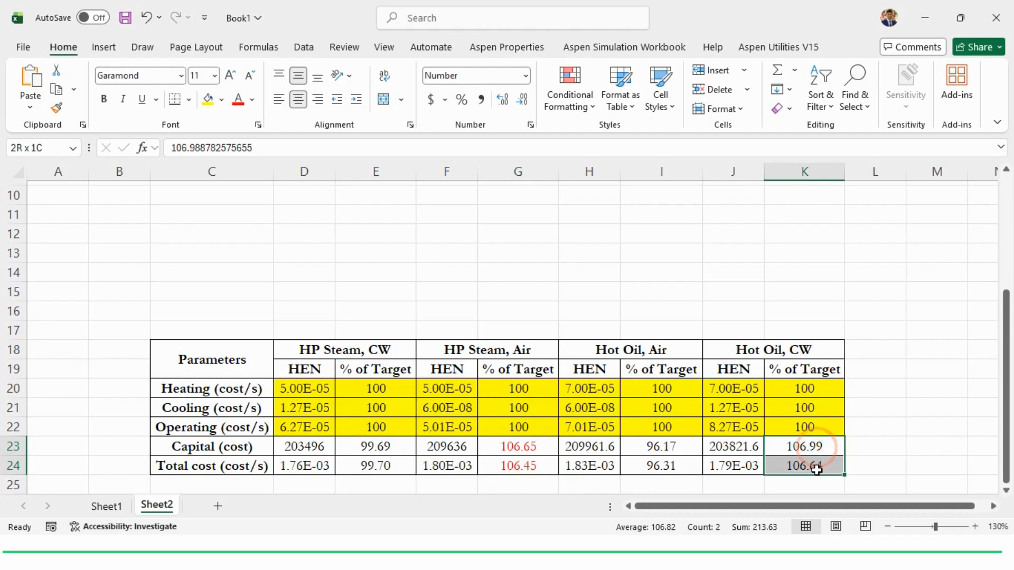
pyautogui.click(237, 103)
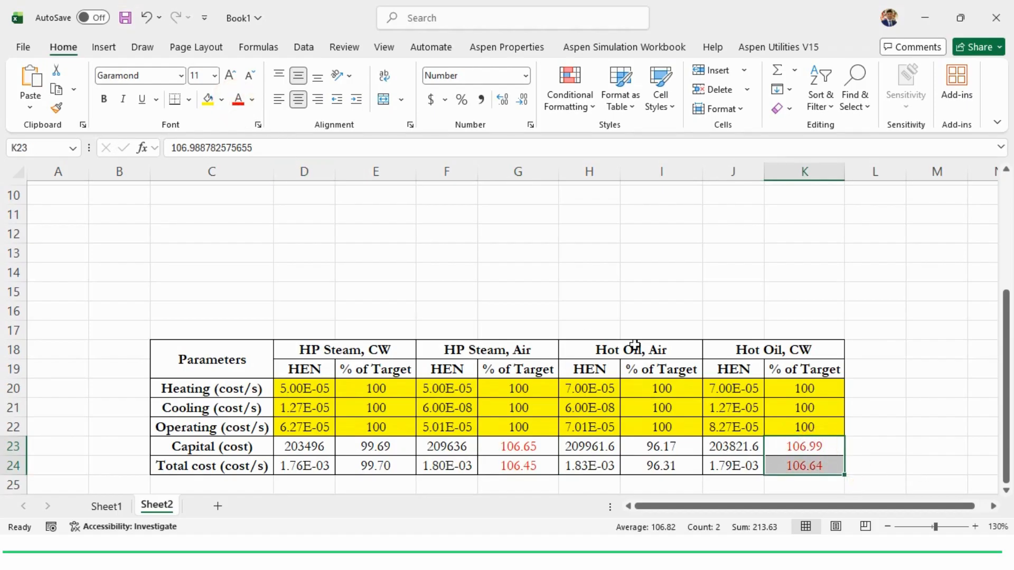
# Step: Select the whole Hot Oil, Air block of the comparison table, from its heading down to the total cost row
pyautogui.moveTo(635, 343); pyautogui.dragTo(639, 463)
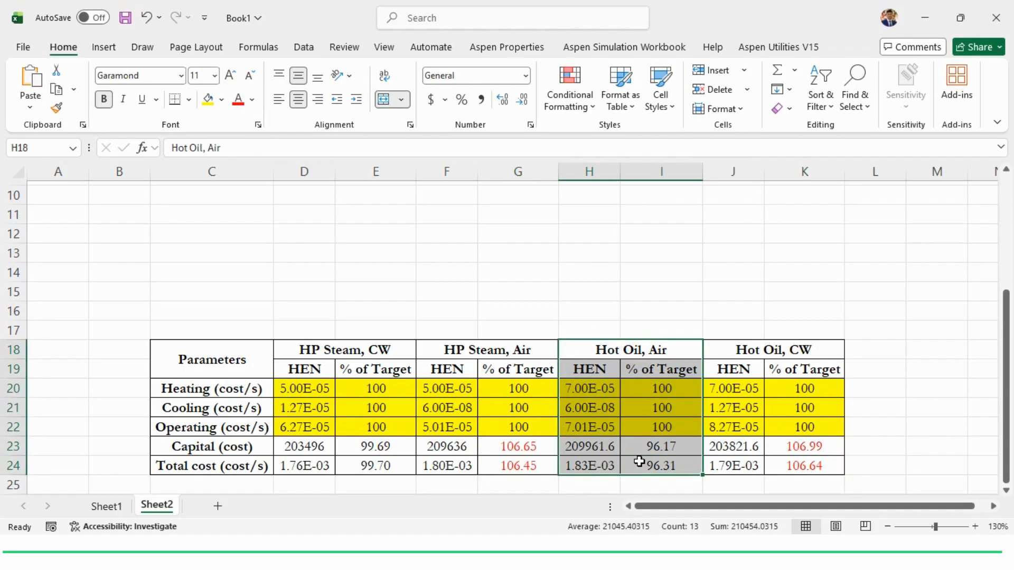